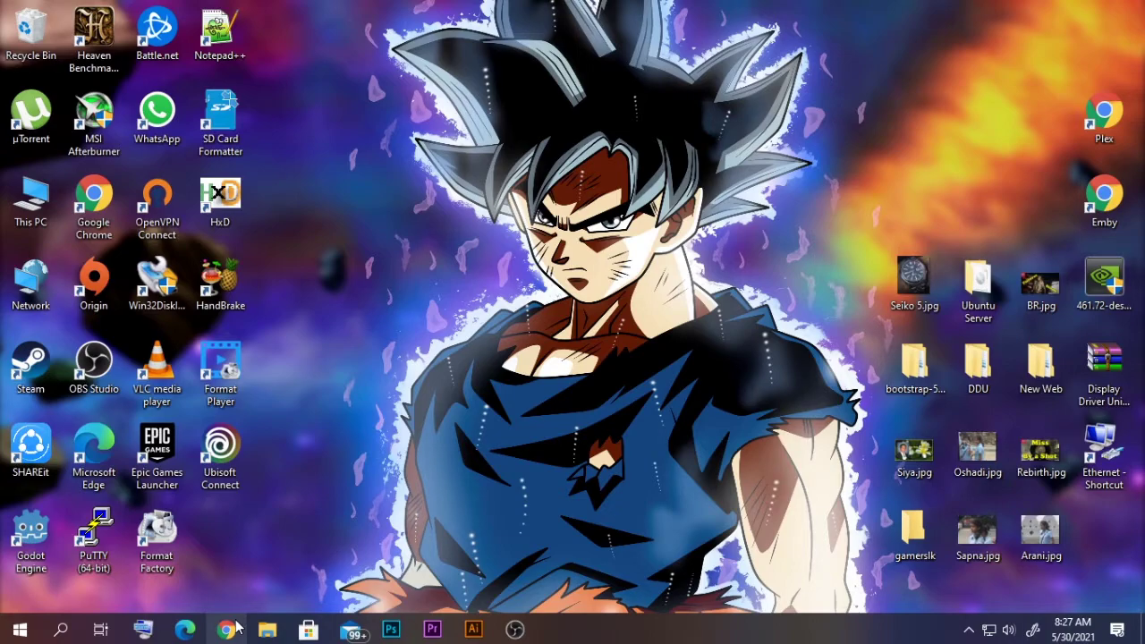
Step: Switch to Chrome and log in to the ZTE F660 router page with the administrator username and the account password
{"action": "left_click", "coordinate": [228, 629]}
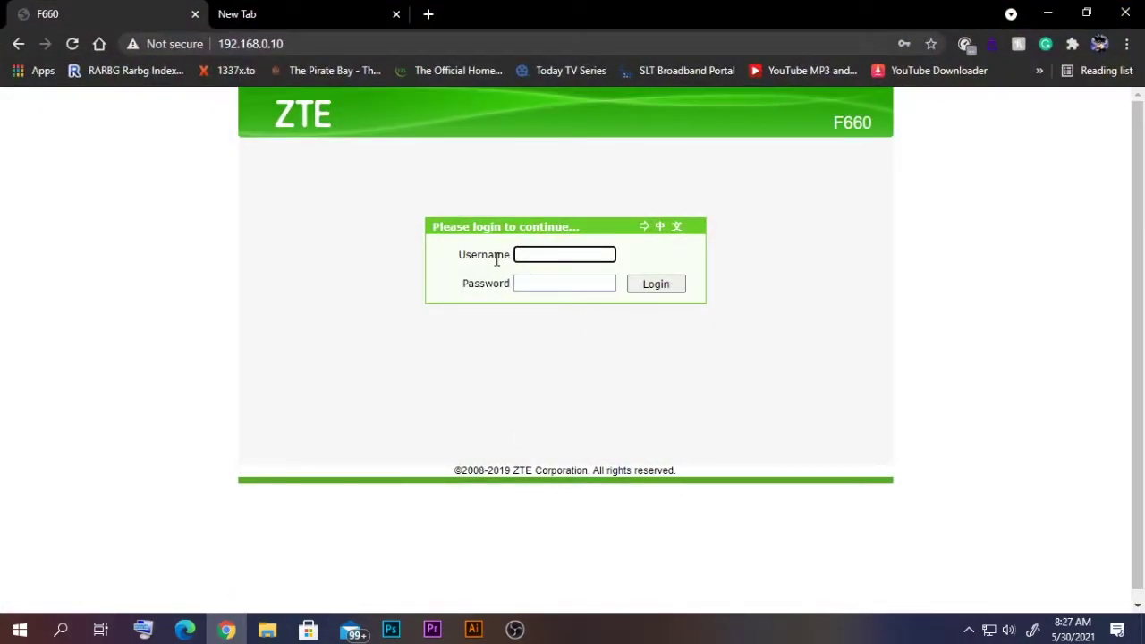
{"action": "left_click", "coordinate": [543, 258]}
{"action": "left_click", "coordinate": [543, 295]}
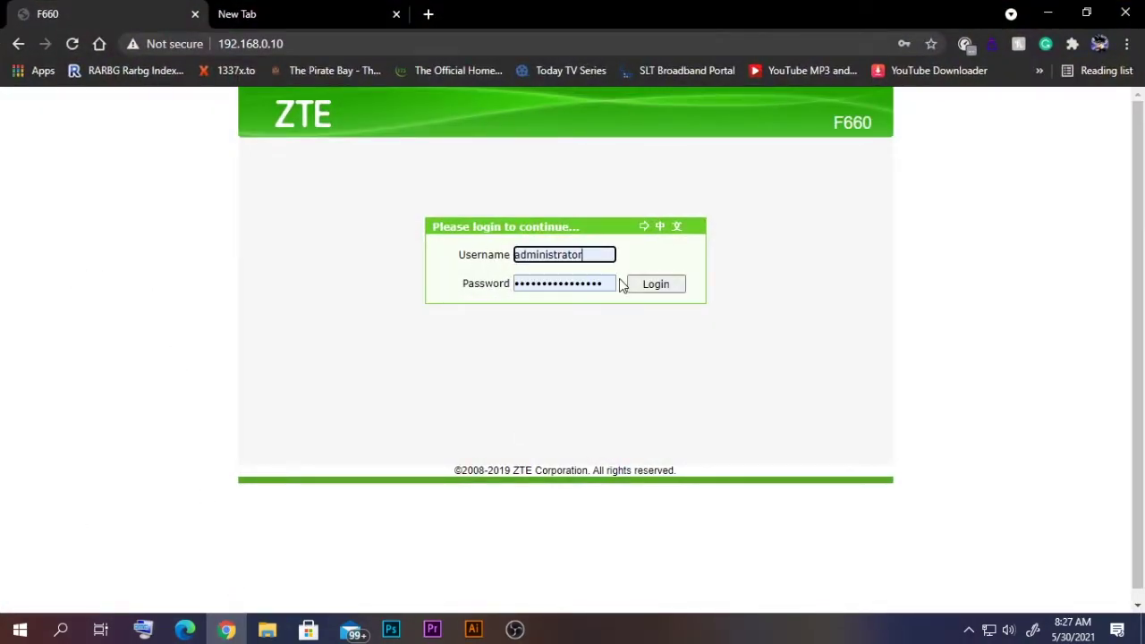
{"action": "left_click", "coordinate": [634, 283]}
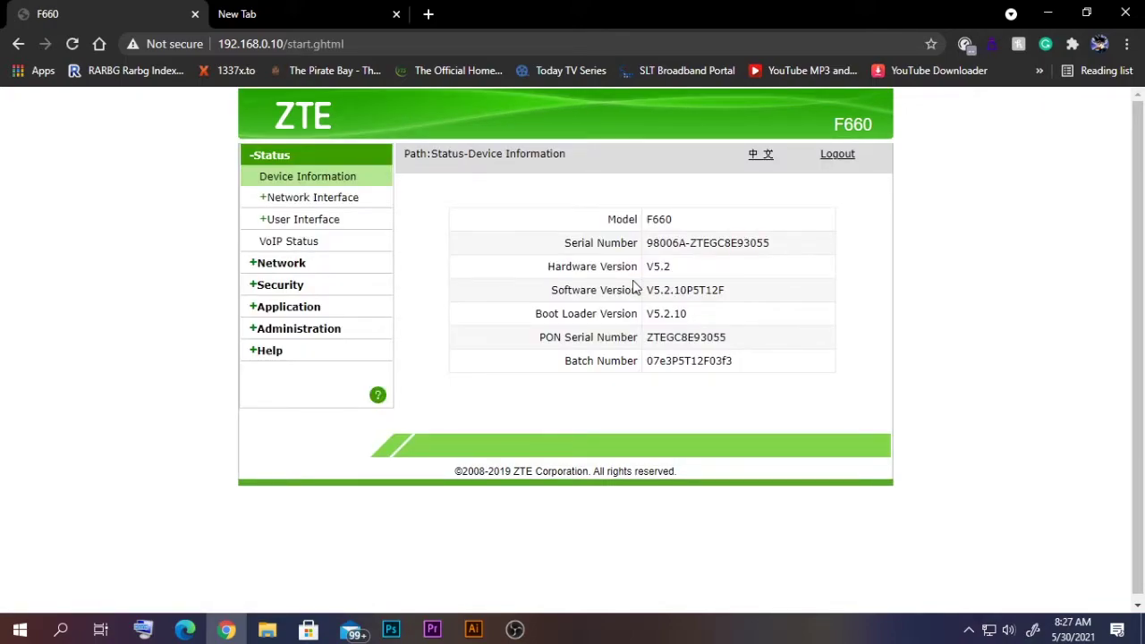
Step: Open the router's DDNS settings under Application and select No-IP as the service type
{"action": "left_click", "coordinate": [293, 306]}
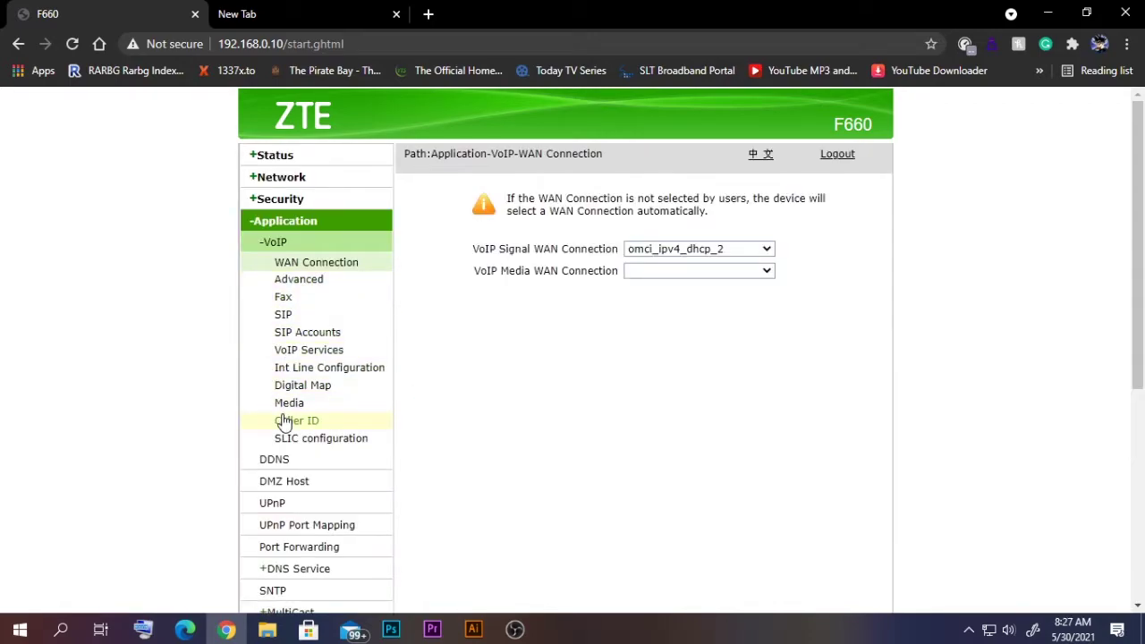
{"action": "left_click", "coordinate": [286, 463]}
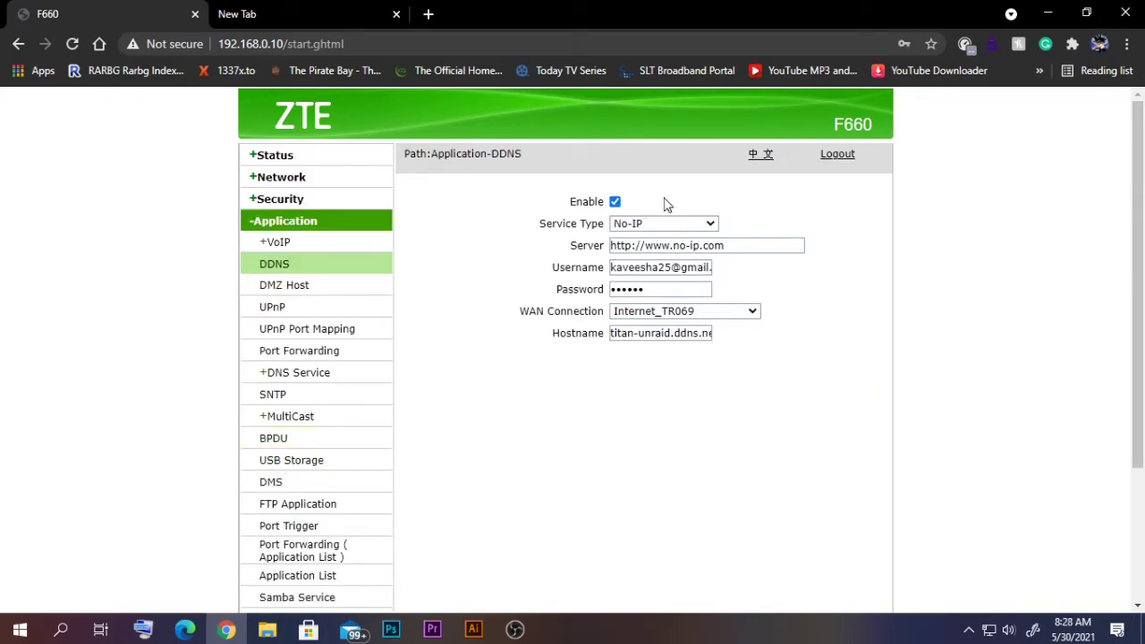
{"action": "left_click", "coordinate": [650, 227]}
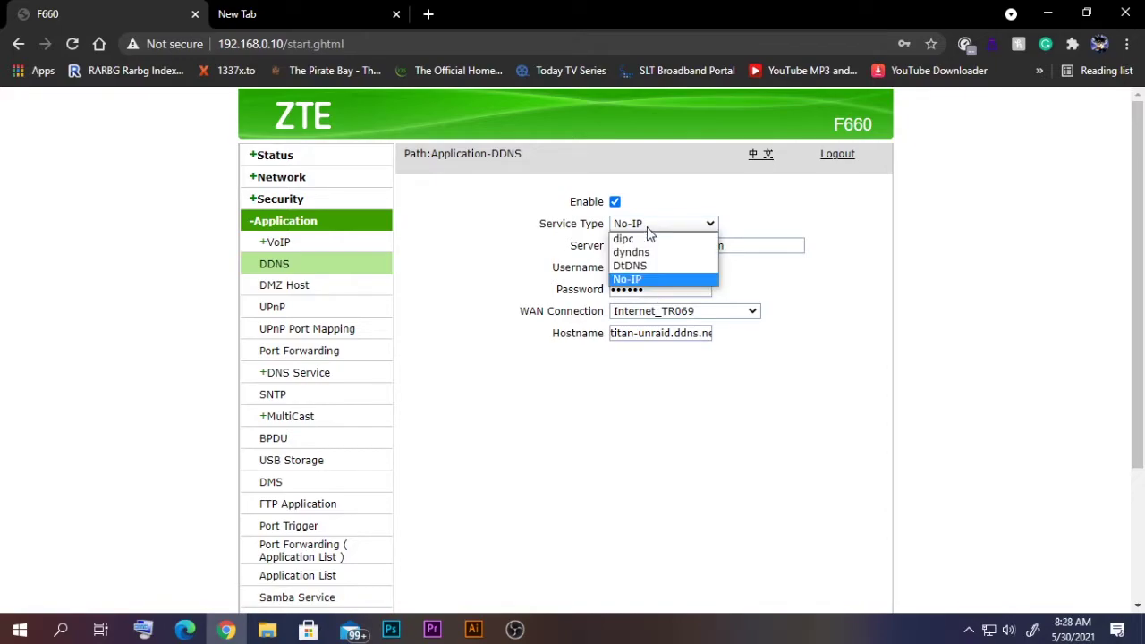
{"action": "left_click", "coordinate": [650, 280]}
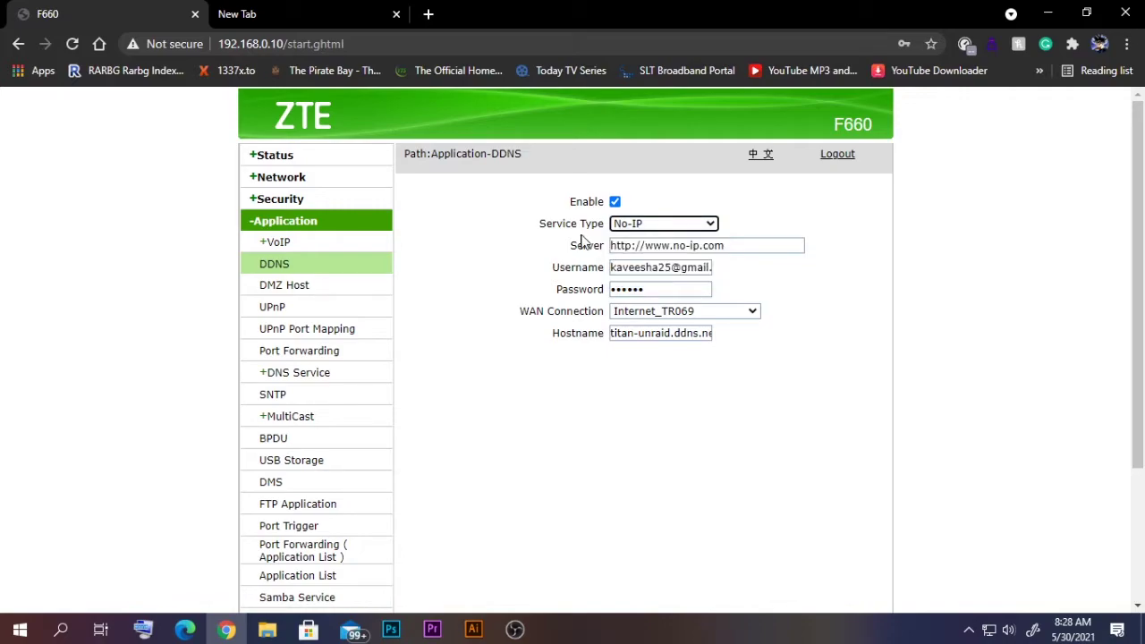
Step: Open the noip.com website in the second browser tab
{"action": "left_click", "coordinate": [364, 13]}
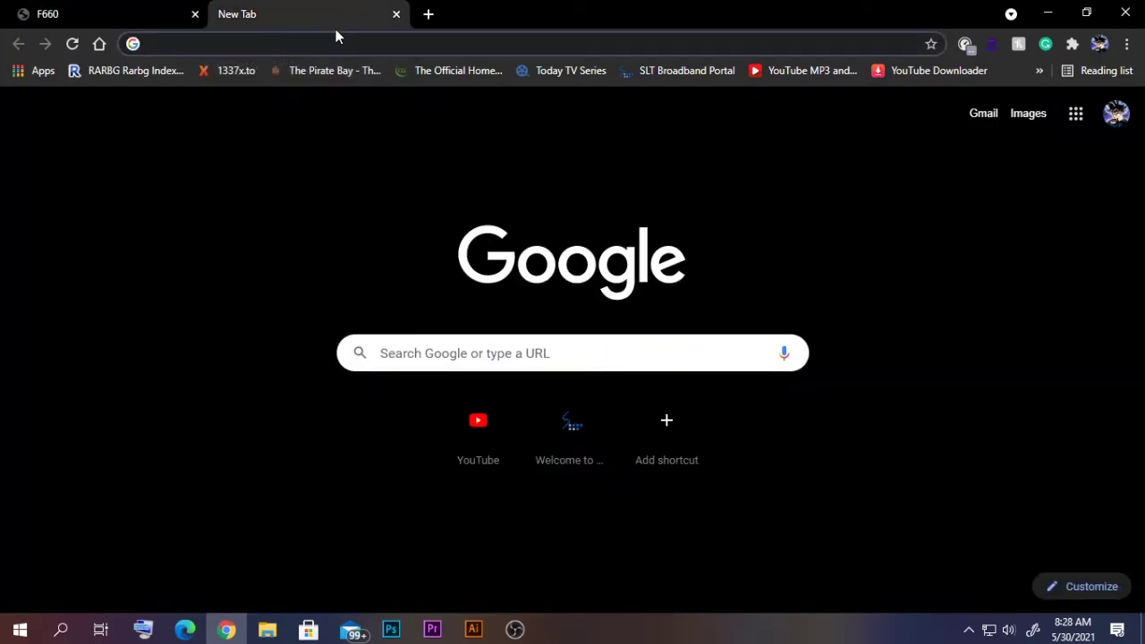
{"action": "type", "text": "no"}
{"action": "key", "text": "Return"}
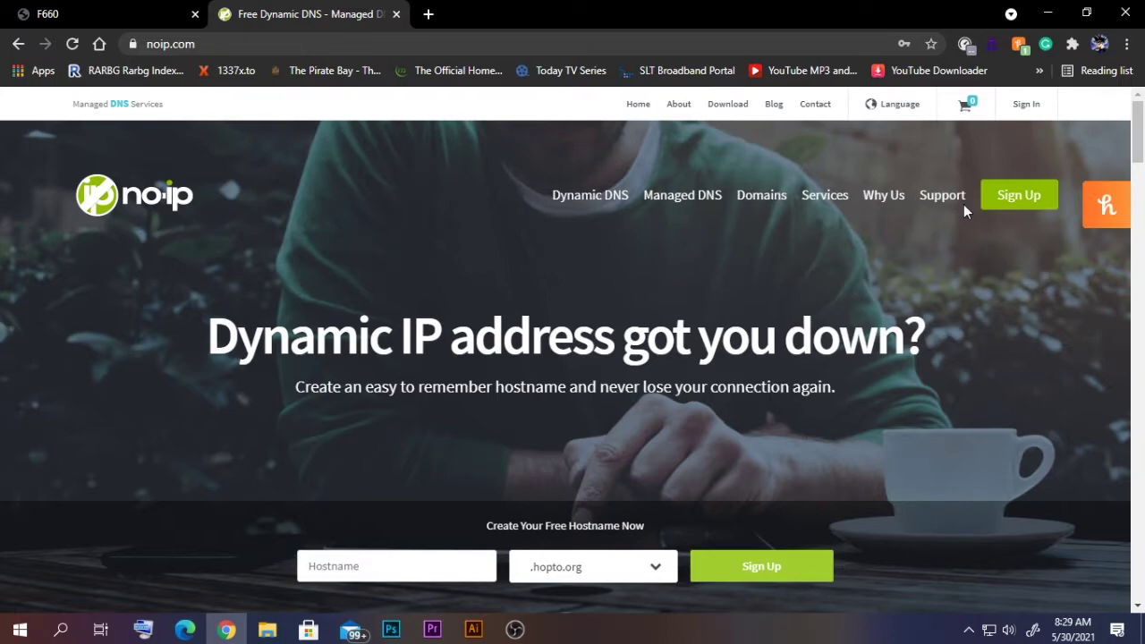
Step: Open the No-IP account sign-up form and choose to create the hostname later
{"action": "left_click", "coordinate": [1001, 204]}
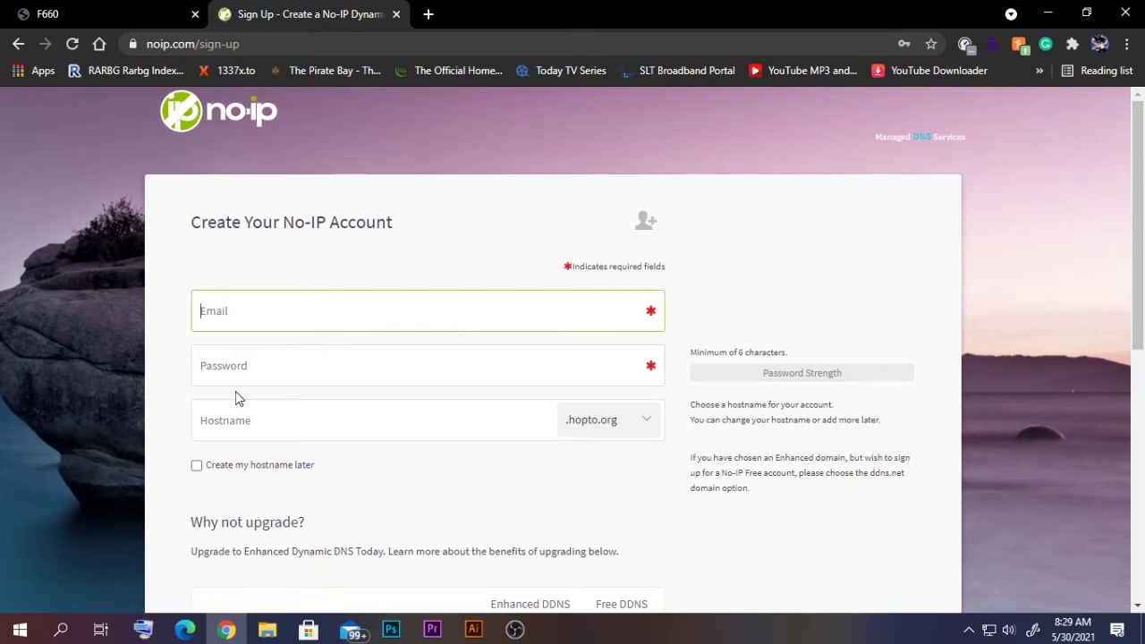
{"action": "scroll", "coordinate": [240, 419], "scroll_direction": "down", "scroll_amount": 1}
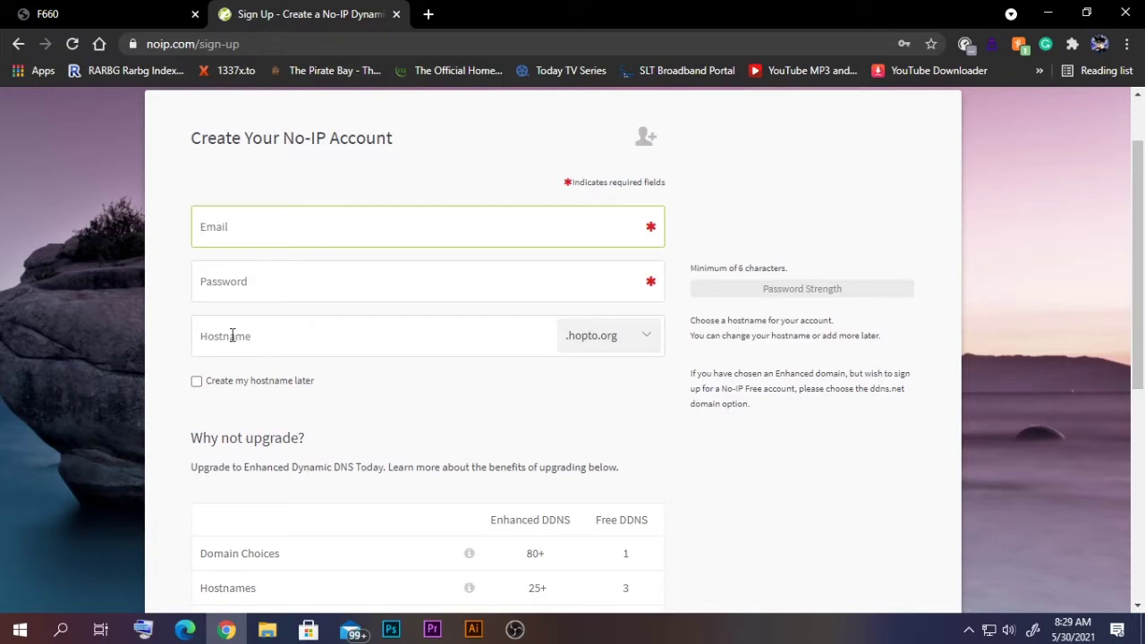
{"action": "left_click", "coordinate": [197, 382]}
{"action": "scroll", "coordinate": [314, 394], "scroll_direction": "down", "scroll_amount": 5}
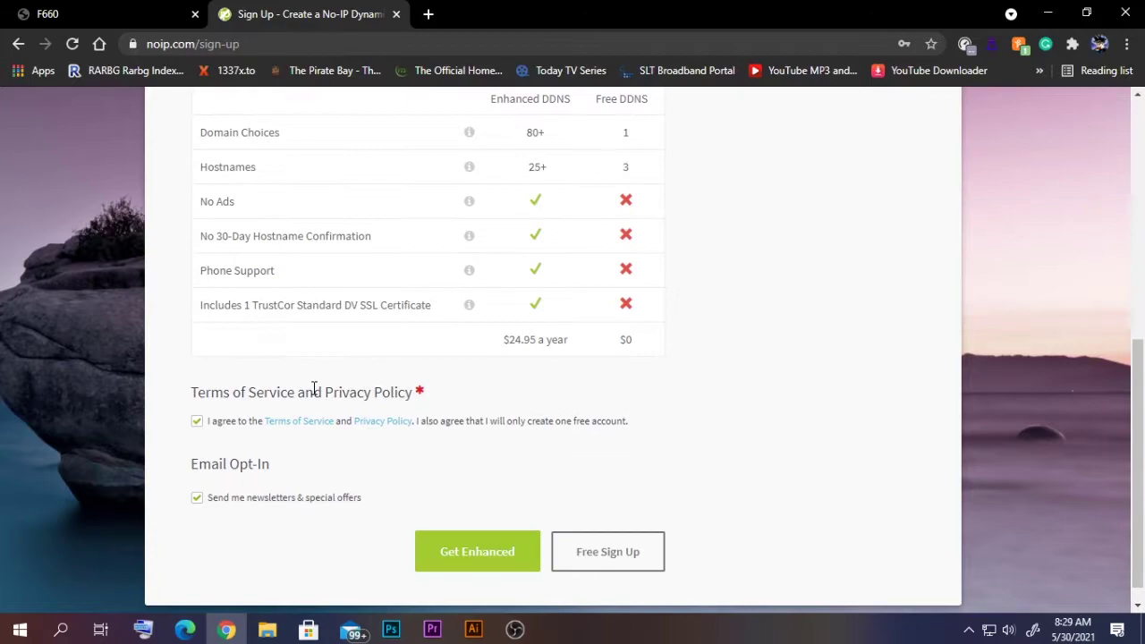
Step: Compare the Enhanced DDNS and Free DDNS features on the sign-up page, including the 30-day hostname confirmation
{"action": "scroll", "coordinate": [501, 289], "scroll_direction": "up", "scroll_amount": 2}
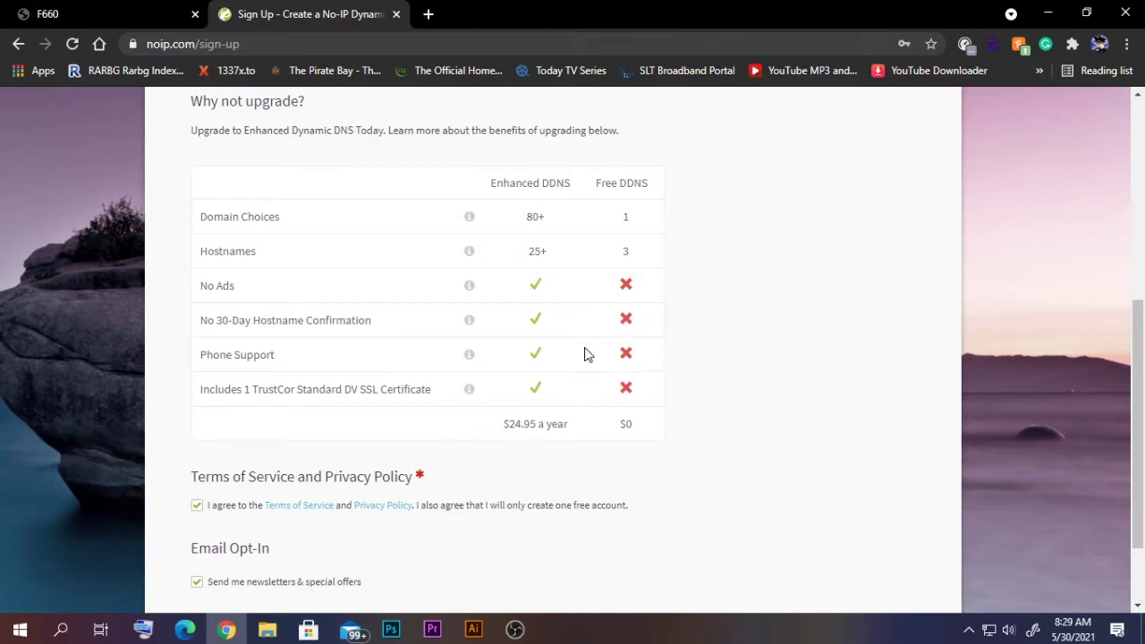
{"action": "left_click_drag", "start_coordinate": [217, 320], "coordinate": [372, 315]}
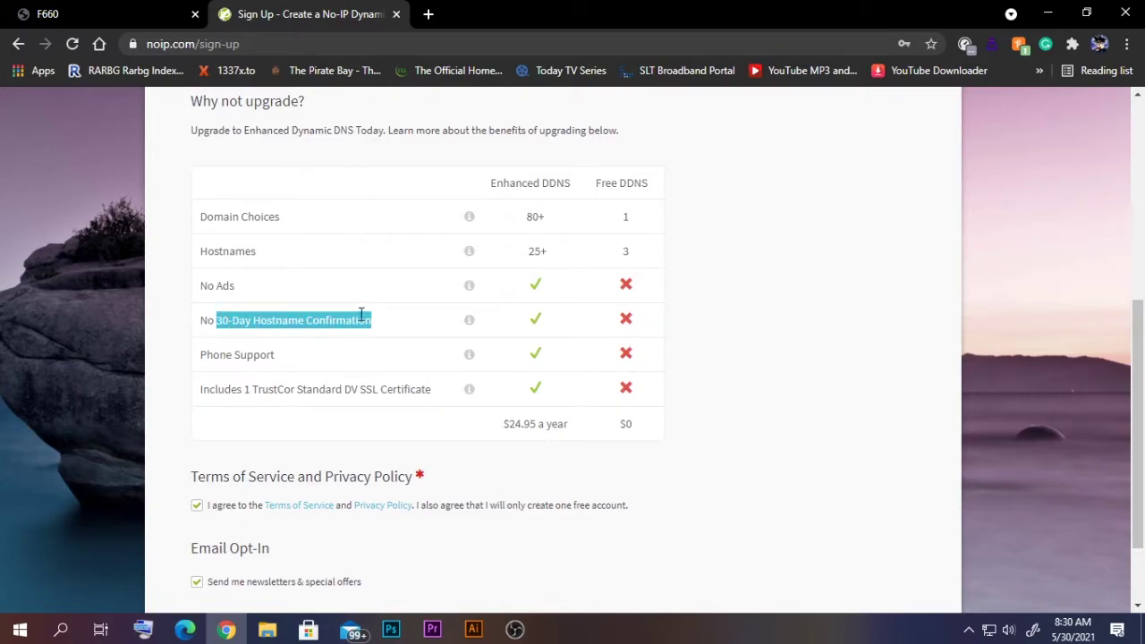
{"action": "scroll", "coordinate": [404, 460], "scroll_direction": "down", "scroll_amount": 1}
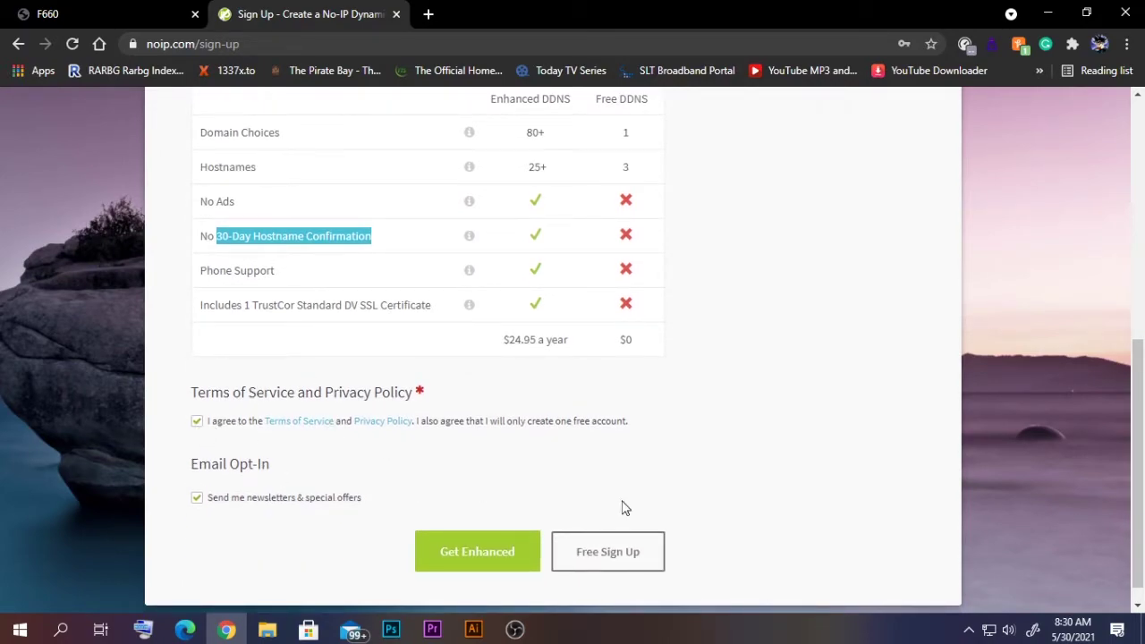
{"action": "scroll", "coordinate": [678, 562], "scroll_direction": "up", "scroll_amount": 1}
{"action": "scroll", "coordinate": [452, 421], "scroll_direction": "up", "scroll_amount": 3}
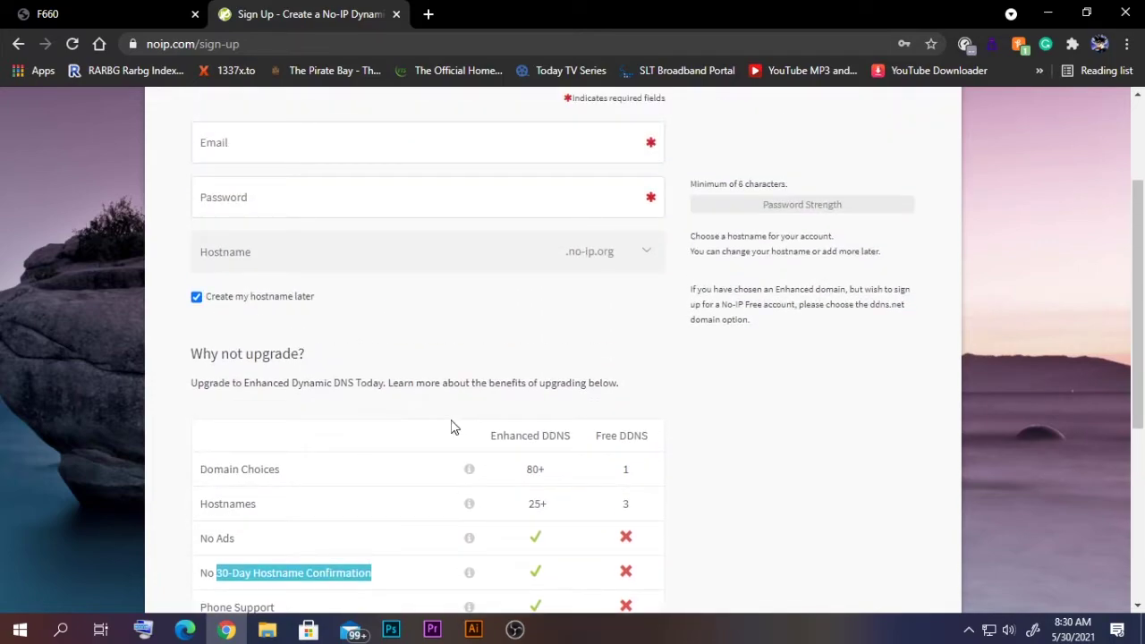
{"action": "scroll", "coordinate": [453, 427], "scroll_direction": "up", "scroll_amount": 2}
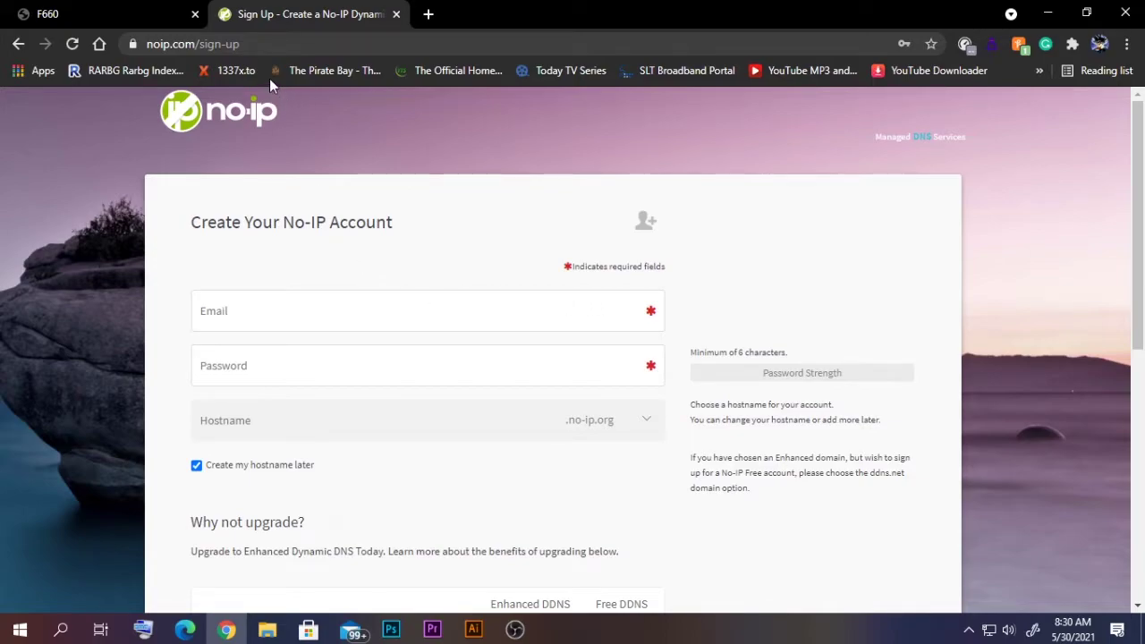
Step: Return to the No-IP home page and sign in to the existing account with the saved e-mail and password
{"action": "left_click", "coordinate": [18, 44]}
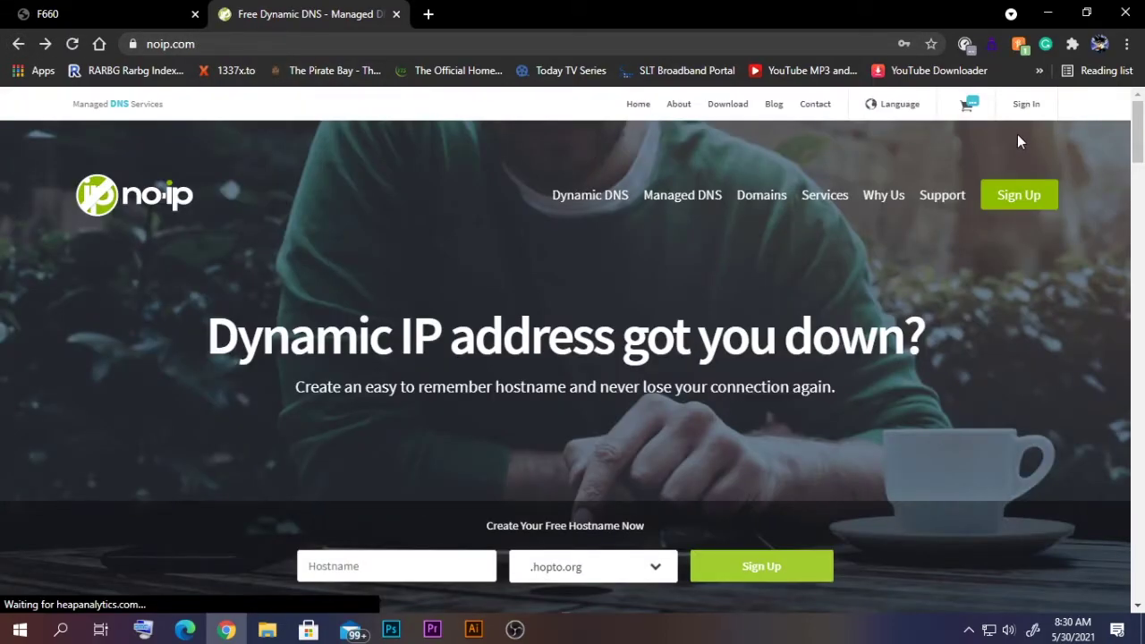
{"action": "left_click", "coordinate": [1027, 107]}
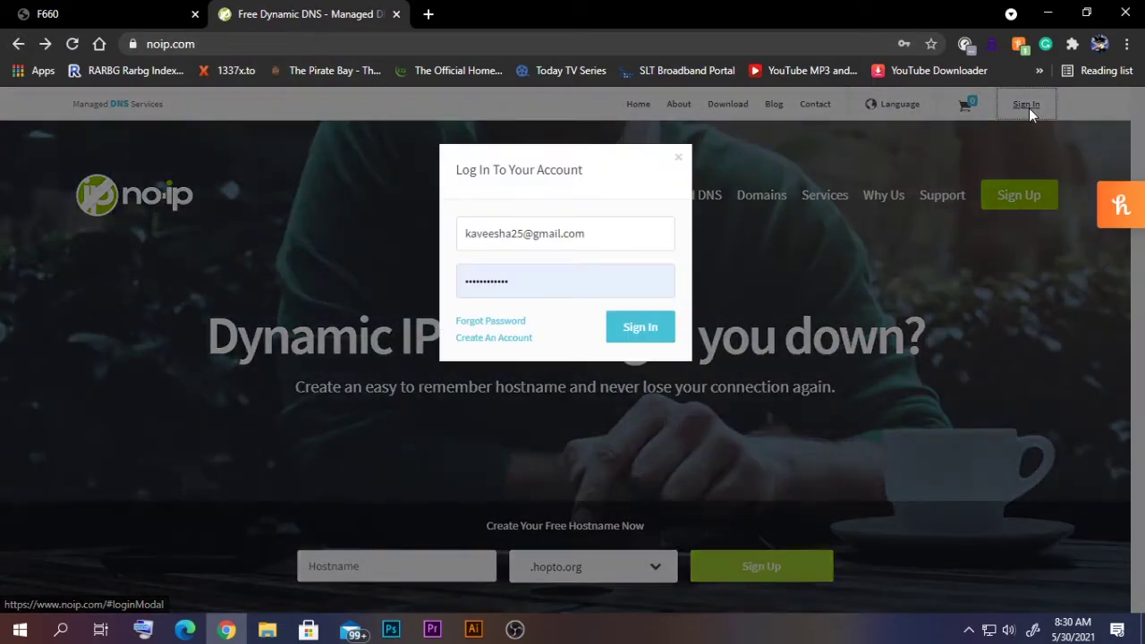
{"action": "left_click", "coordinate": [646, 332]}
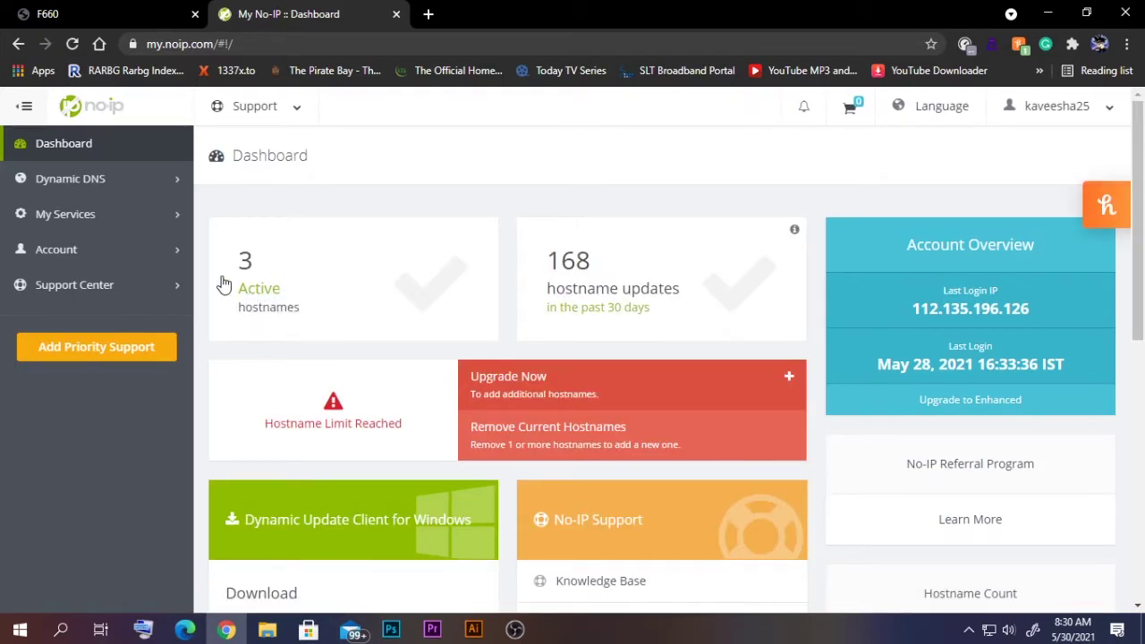
Step: Open the account's Dynamic DNS hostnames list and delete the hostname titan-unraid.ddns.net
{"action": "left_click", "coordinate": [99, 178]}
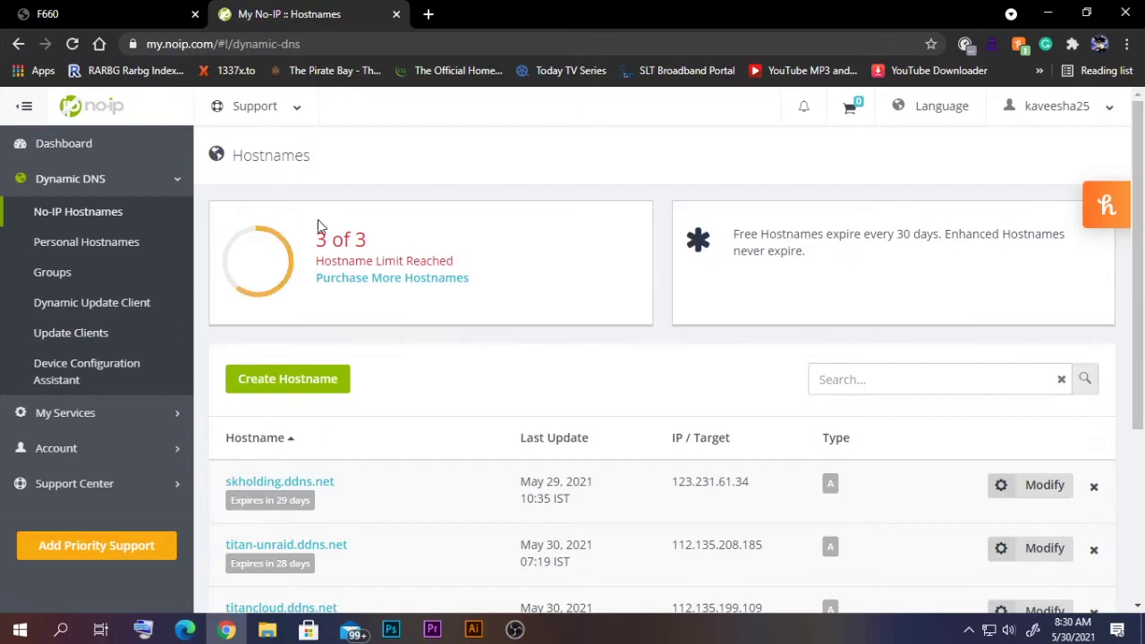
{"action": "scroll", "coordinate": [384, 259], "scroll_direction": "down", "scroll_amount": 2}
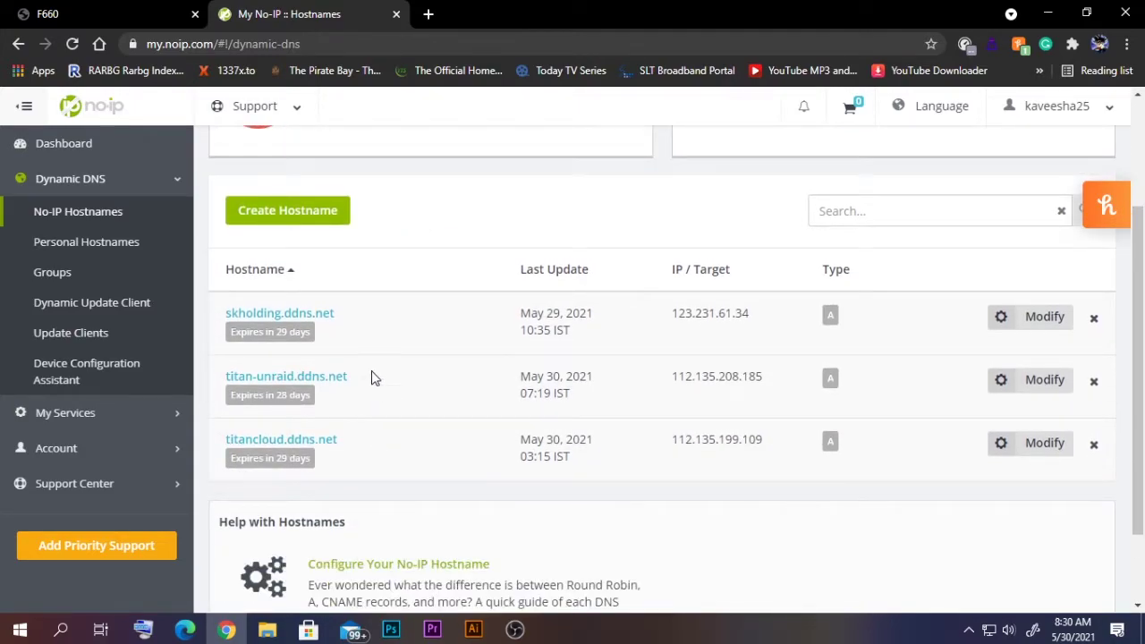
{"action": "scroll", "coordinate": [404, 281], "scroll_direction": "up", "scroll_amount": 1}
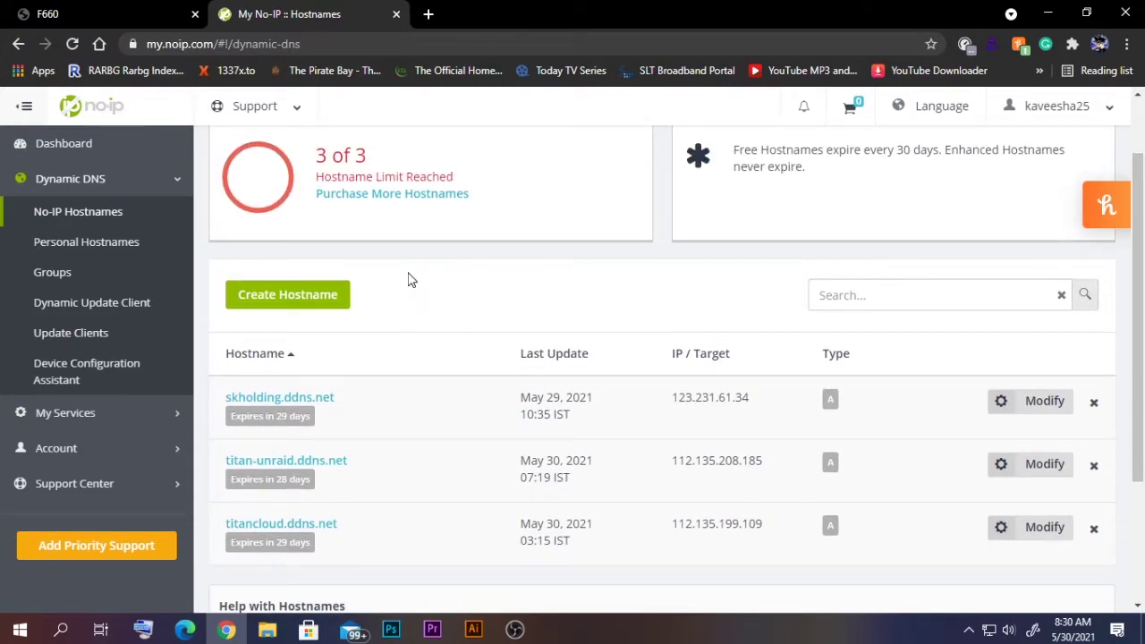
{"action": "scroll", "coordinate": [373, 309], "scroll_direction": "down", "scroll_amount": 1}
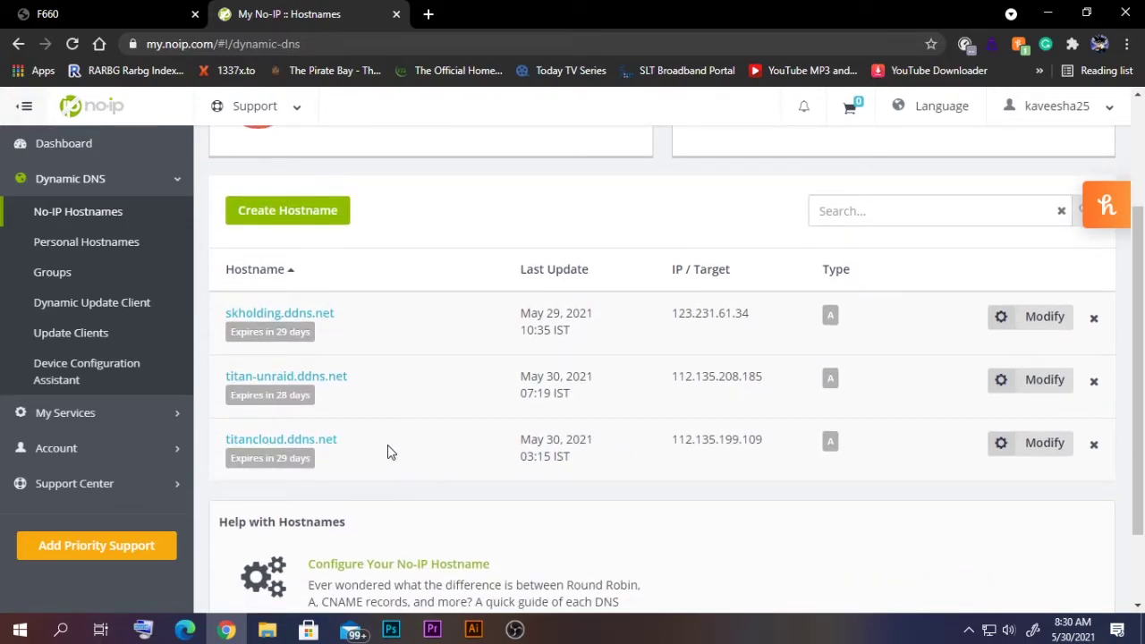
{"action": "left_click", "coordinate": [1095, 384]}
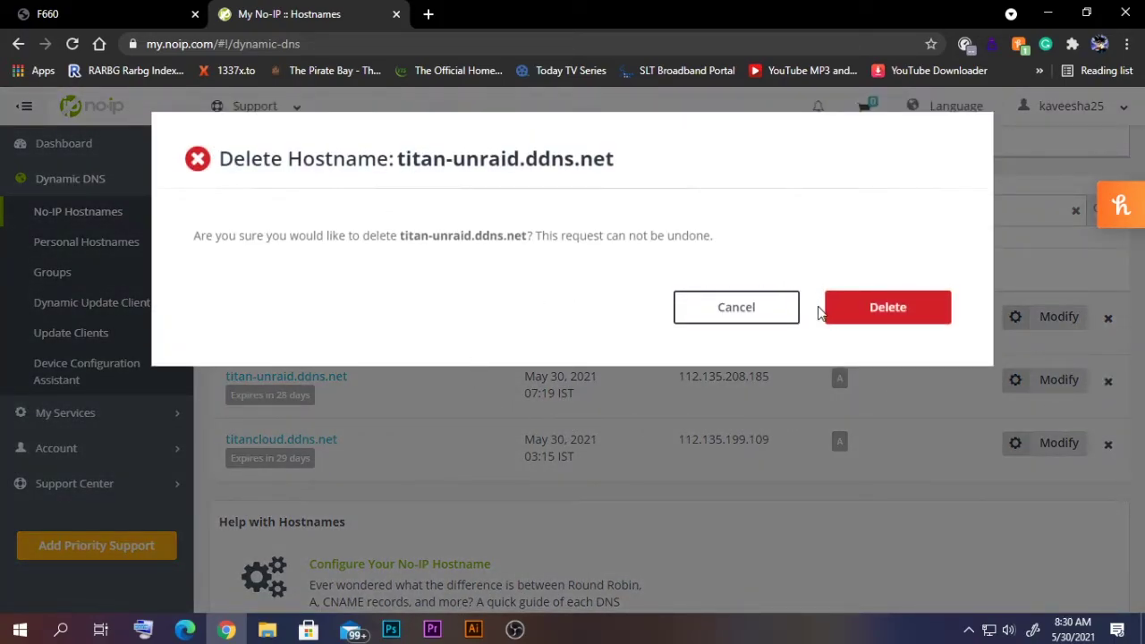
{"action": "left_click", "coordinate": [851, 309]}
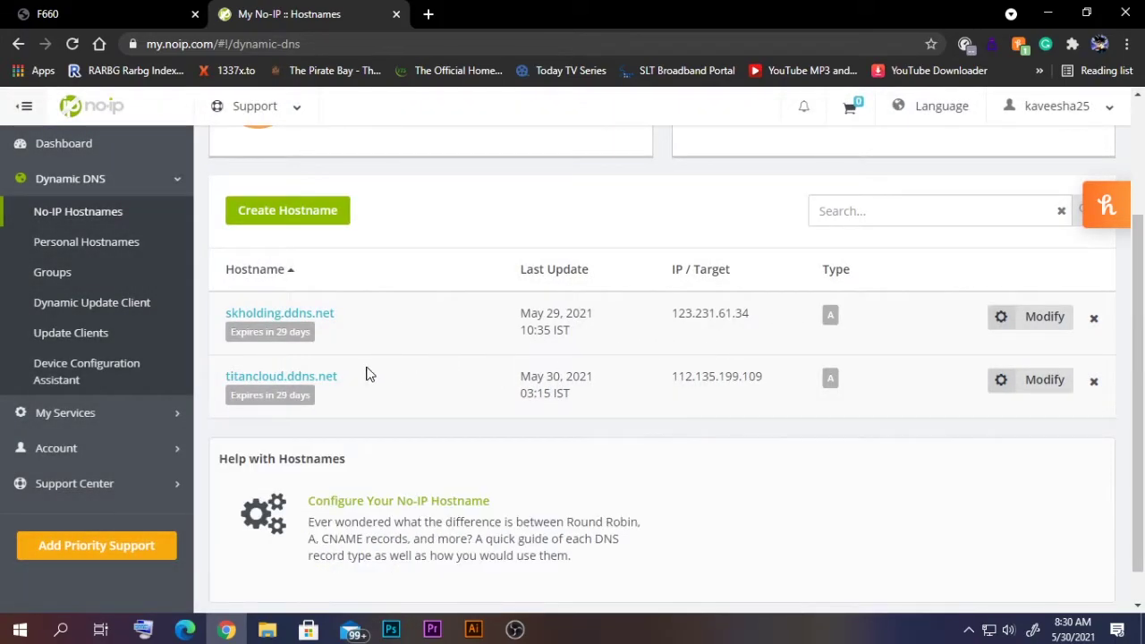
Step: Check the hostname count on the Dynamic DNS hostnames page
{"action": "scroll", "coordinate": [372, 366], "scroll_direction": "up", "scroll_amount": 1}
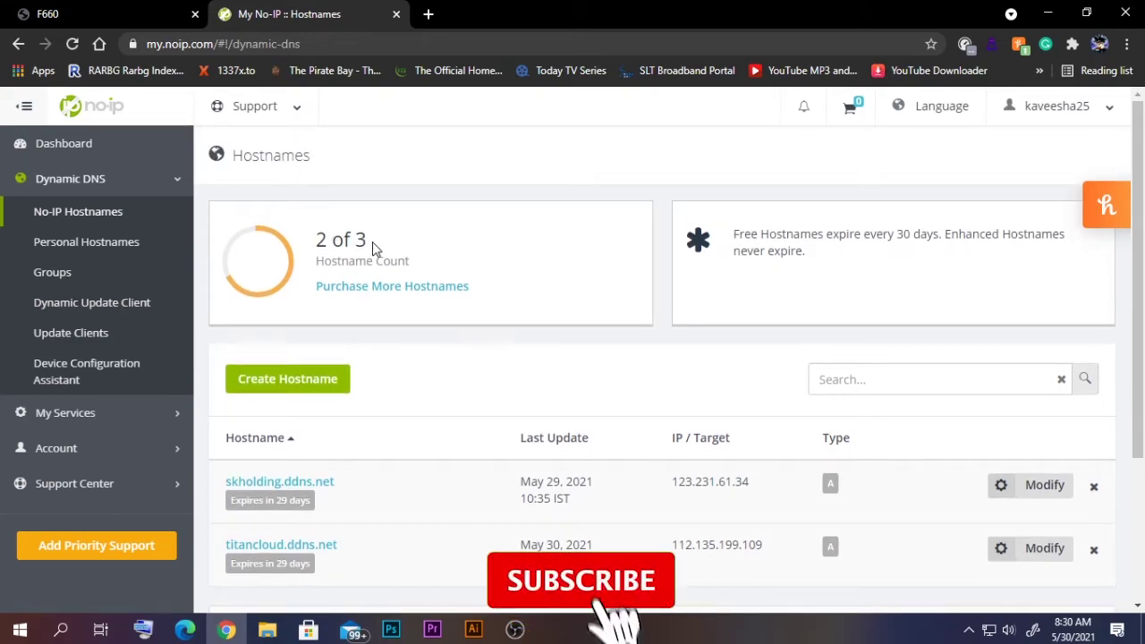
{"action": "double_click", "coordinate": [322, 241]}
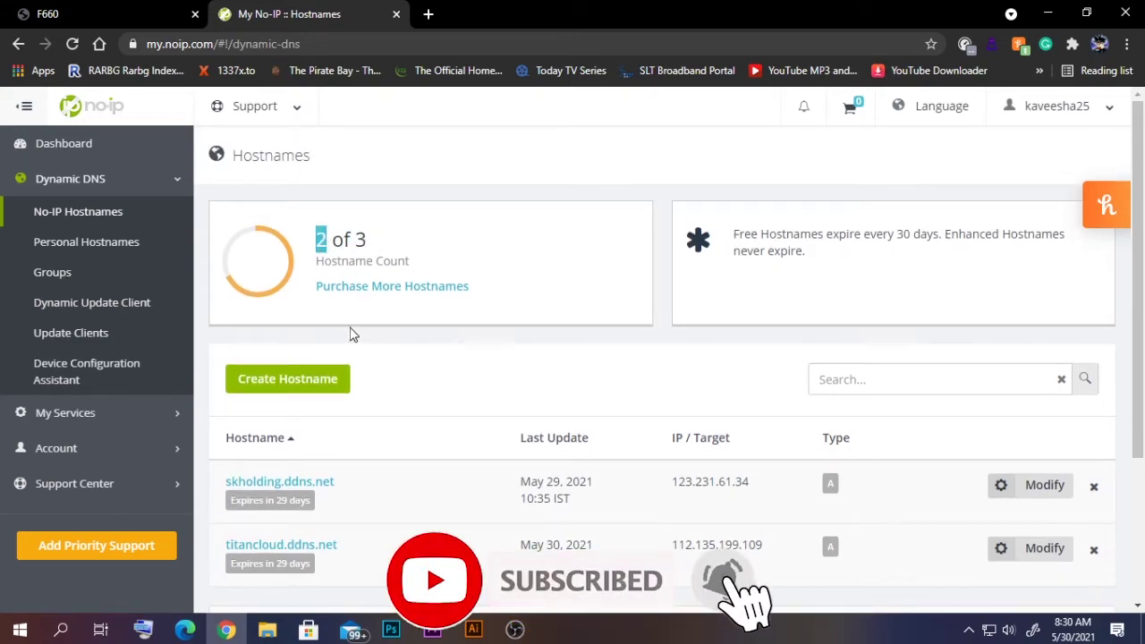
{"action": "scroll", "coordinate": [340, 326], "scroll_direction": "down", "scroll_amount": 1}
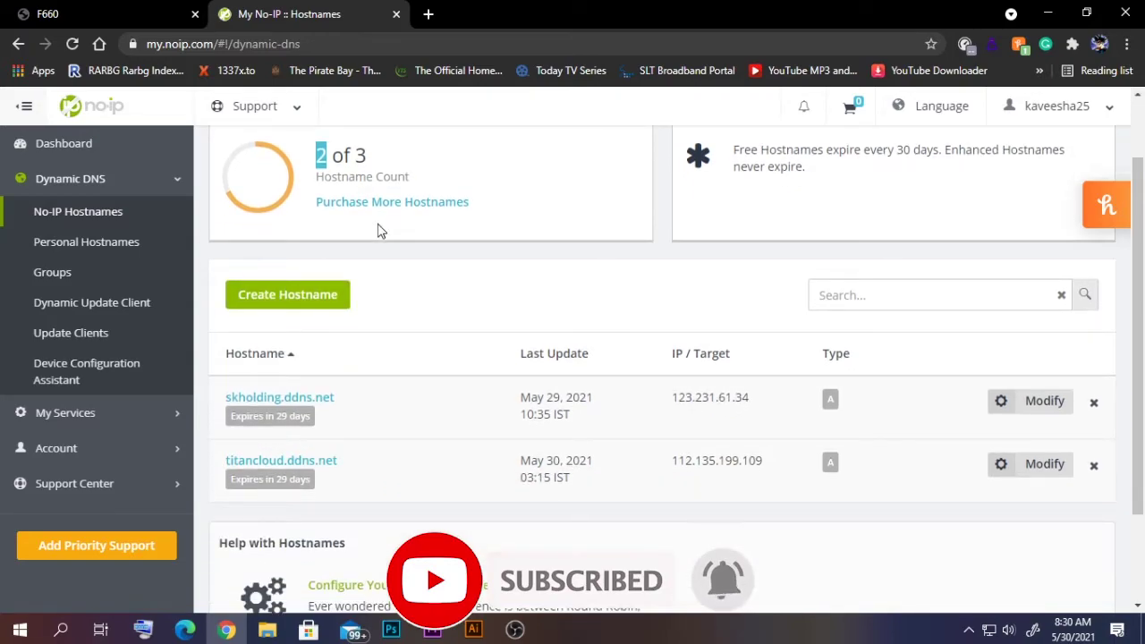
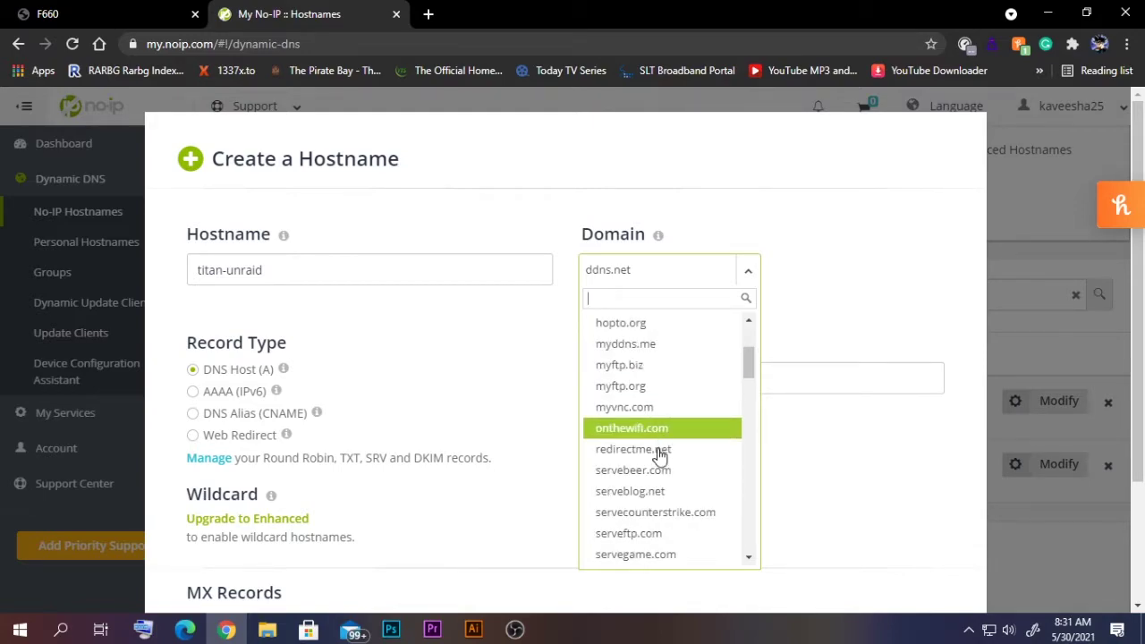
Step: Browse the free and enhanced domains and choose ddns.net as the domain for the hostname titan-unraid
{"action": "scroll", "coordinate": [660, 461], "scroll_direction": "down", "scroll_amount": 5}
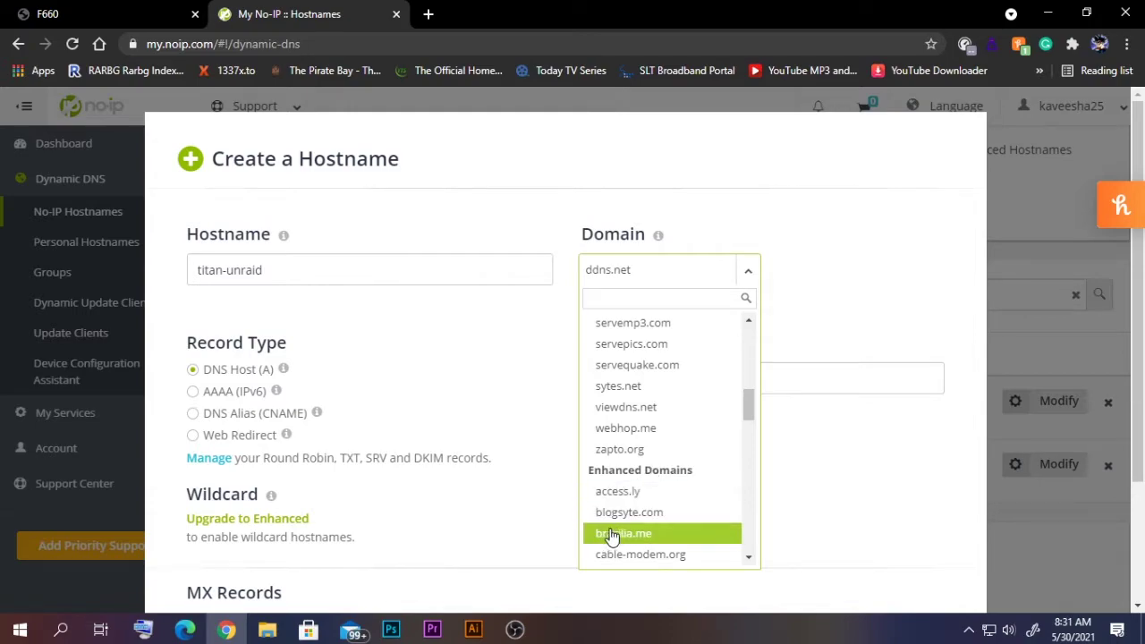
{"action": "scroll", "coordinate": [626, 541], "scroll_direction": "down", "scroll_amount": 1}
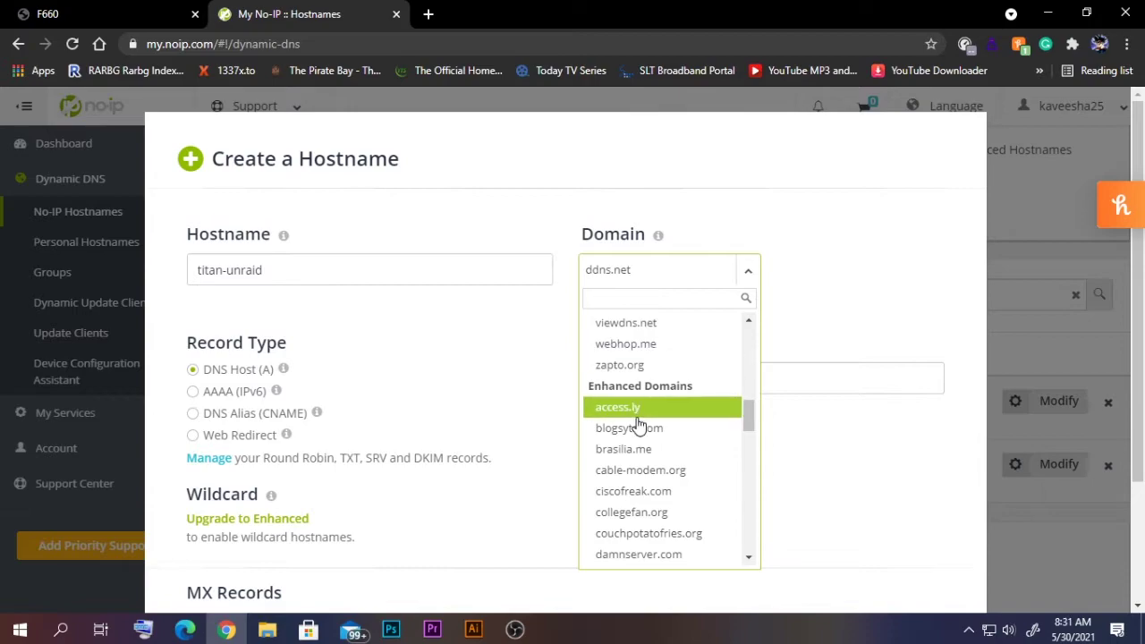
{"action": "scroll", "coordinate": [639, 421], "scroll_direction": "up", "scroll_amount": 7}
{"action": "left_click", "coordinate": [648, 352]}
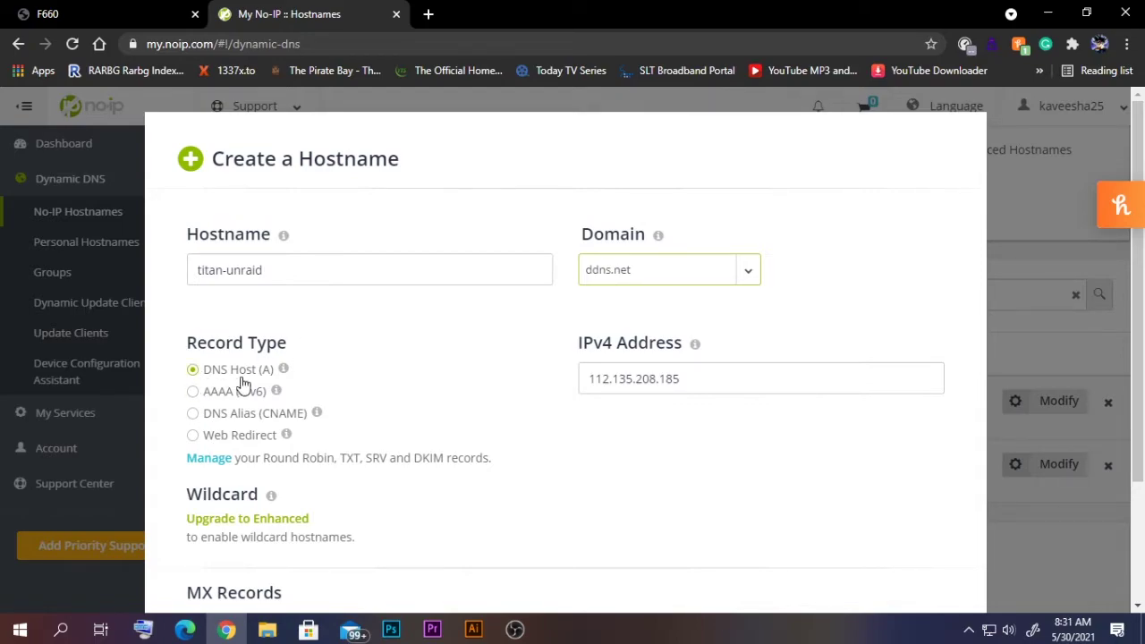
Step: Review the record type options, the wildcard and MX sections, and the IPv4 address in the new hostname form
{"action": "mouse_move", "coordinate": [283, 370]}
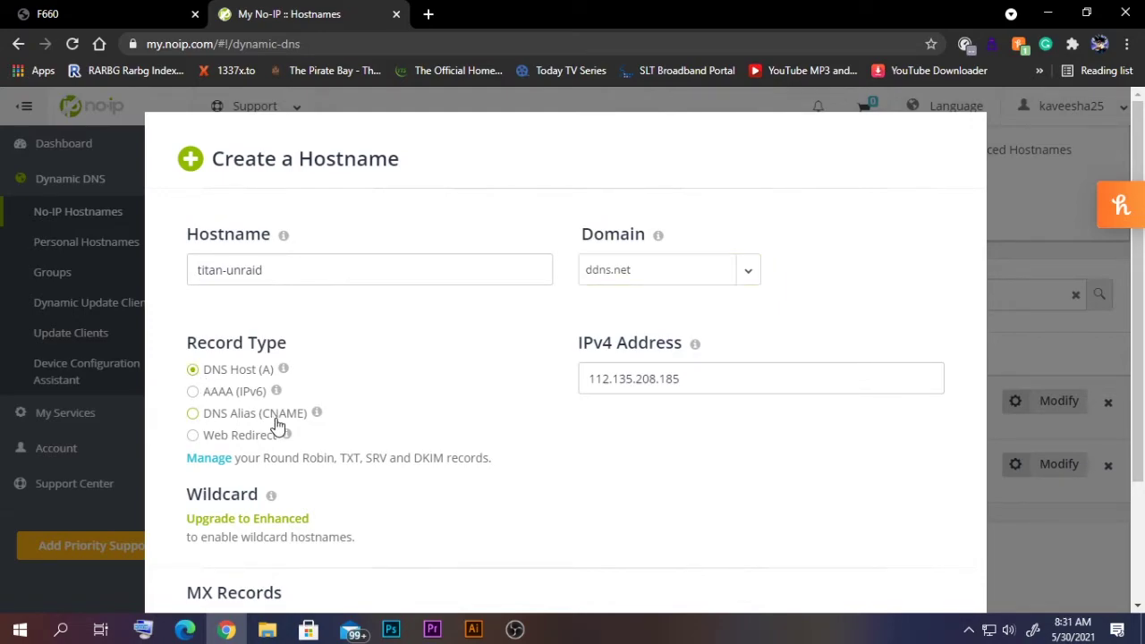
{"action": "scroll", "coordinate": [269, 420], "scroll_direction": "down", "scroll_amount": 1}
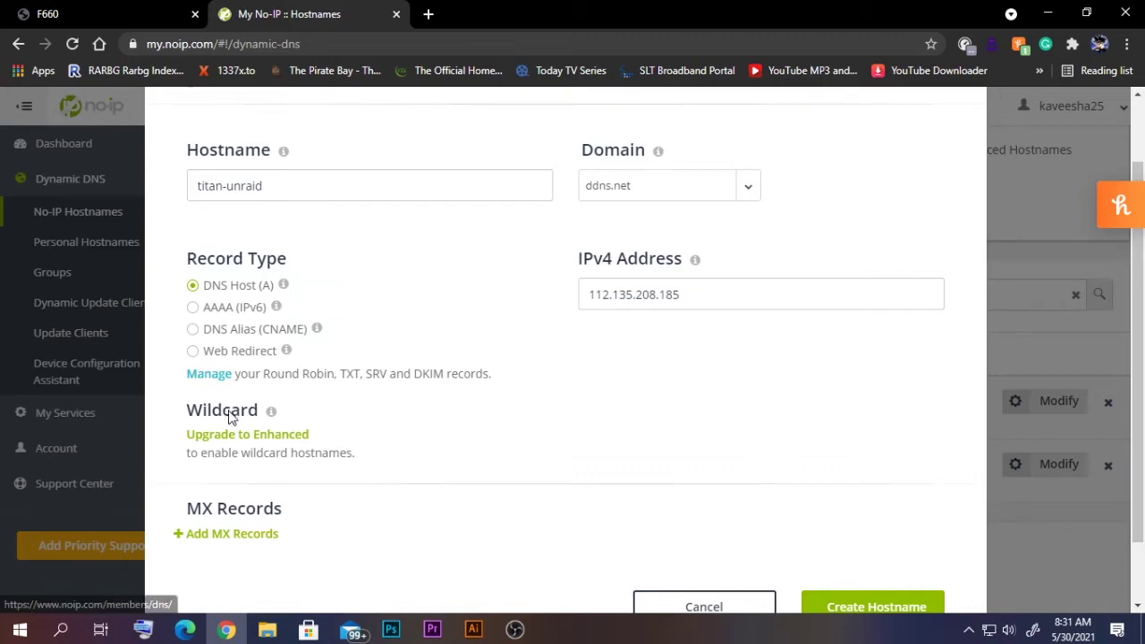
{"action": "scroll", "coordinate": [339, 413], "scroll_direction": "down", "scroll_amount": 1}
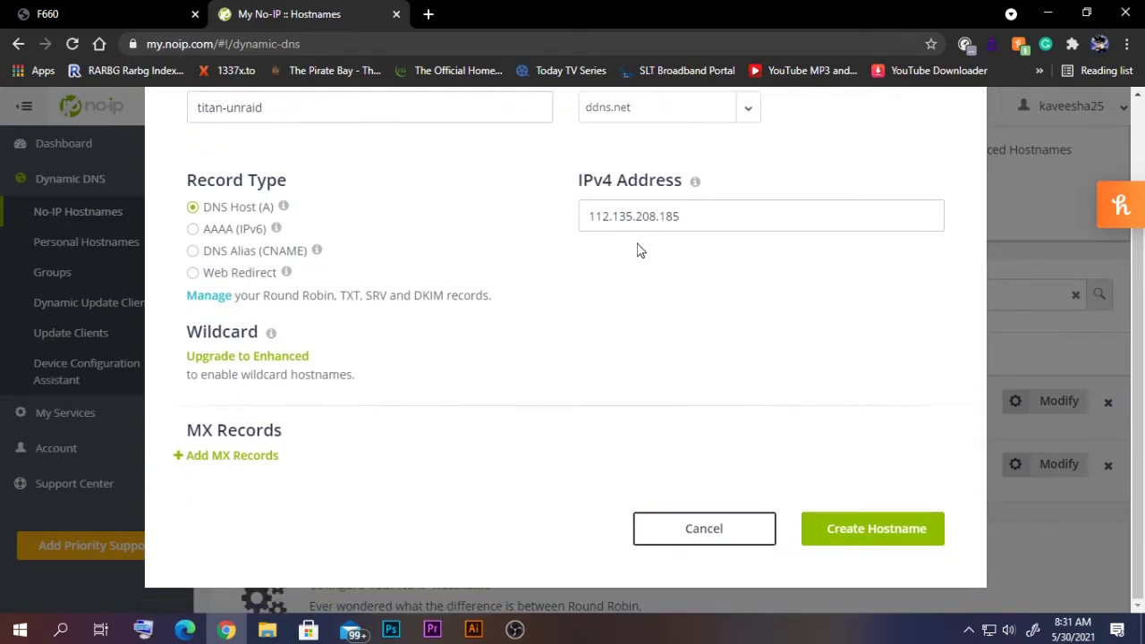
{"action": "left_click_drag", "start_coordinate": [685, 217], "coordinate": [587, 229]}
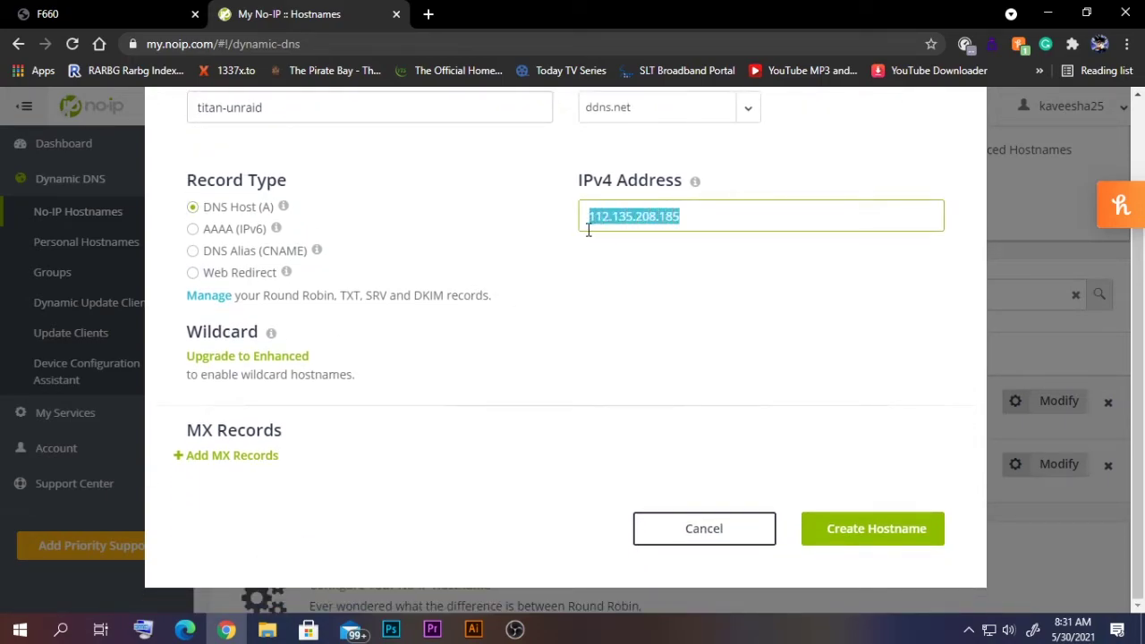
{"action": "scroll", "coordinate": [668, 271], "scroll_direction": "up", "scroll_amount": 1}
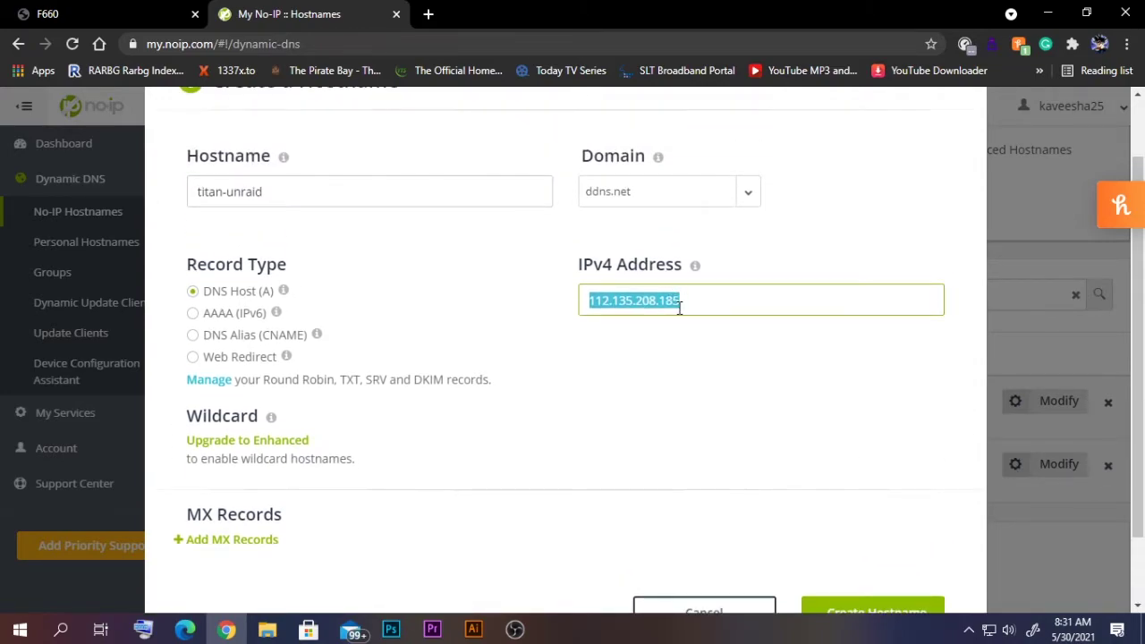
Step: Search Google for "what is my ip" in a new tab and compare the public IP address with the form's address
{"action": "left_click", "coordinate": [428, 14]}
{"action": "type", "text": "wh"}
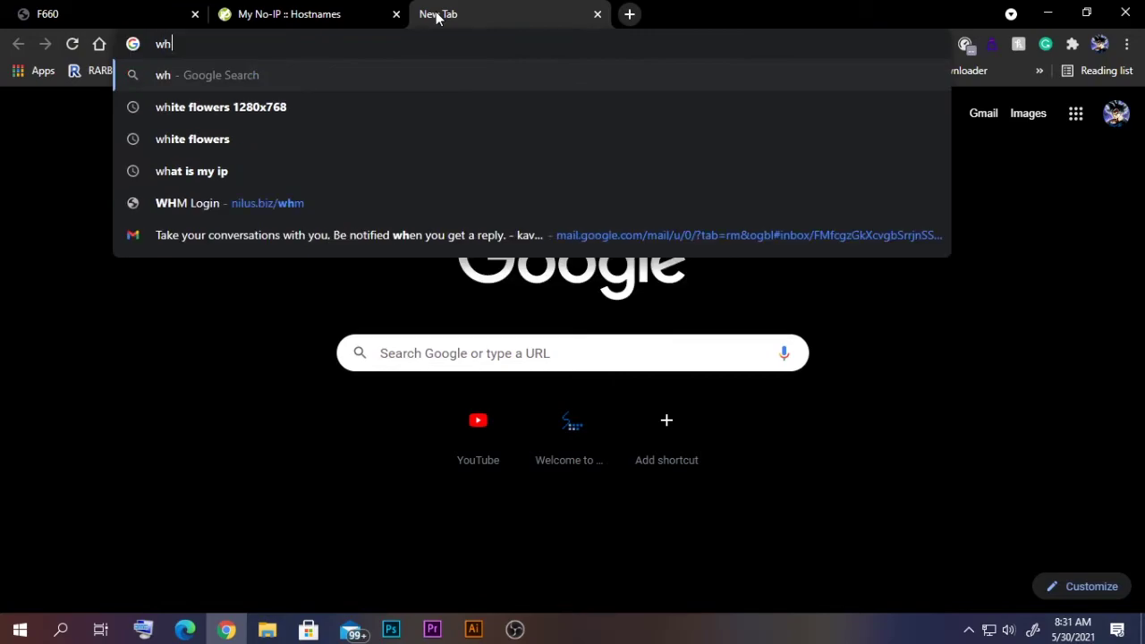
{"action": "key", "text": "Down"}
{"action": "key", "text": "Down"}
{"action": "key", "text": "Down"}
{"action": "key", "text": "Return"}
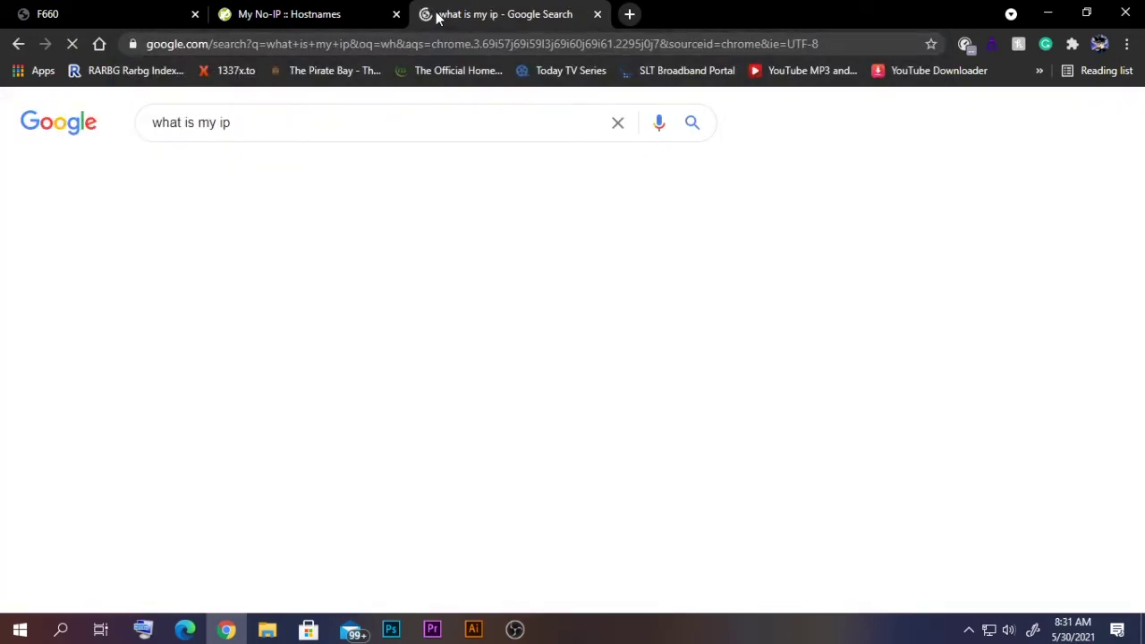
{"action": "left_click_drag", "start_coordinate": [284, 311], "coordinate": [190, 309]}
{"action": "left_click", "coordinate": [379, 307]}
{"action": "left_click", "coordinate": [295, 13]}
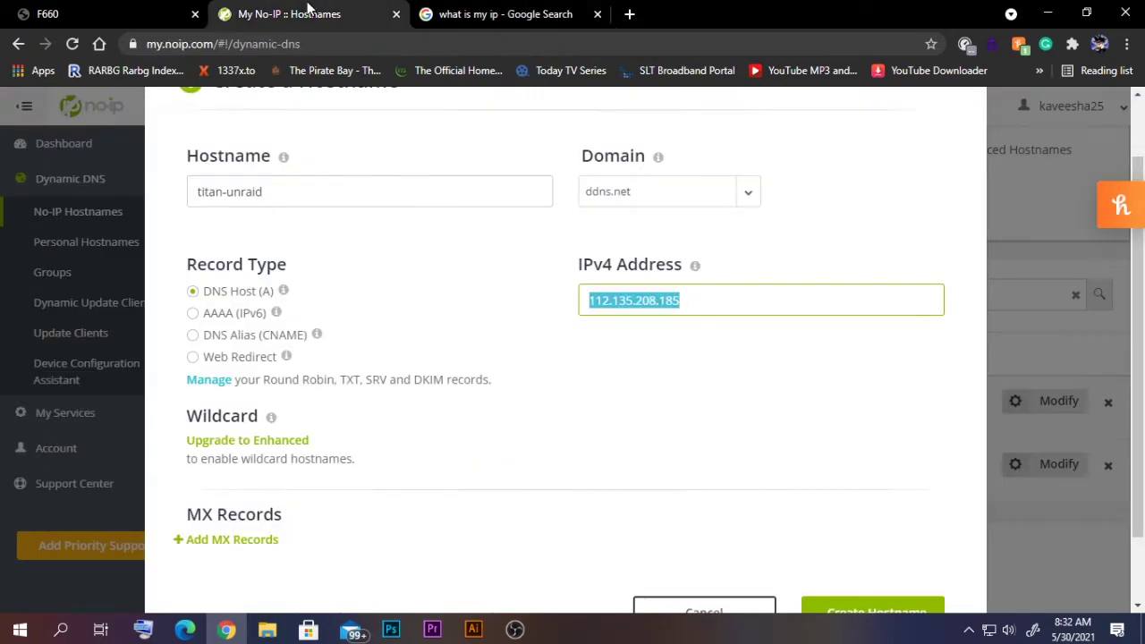
{"action": "left_click", "coordinate": [726, 305]}
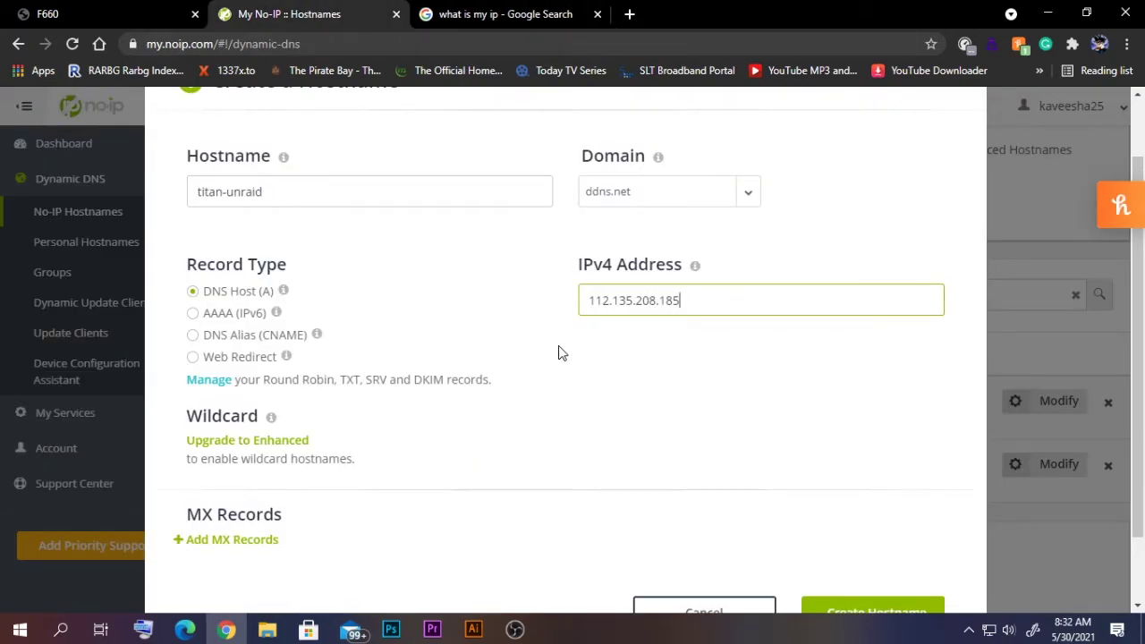
{"action": "scroll", "coordinate": [537, 349], "scroll_direction": "down", "scroll_amount": 1}
{"action": "scroll", "coordinate": [444, 393], "scroll_direction": "up", "scroll_amount": 1}
{"action": "scroll", "coordinate": [420, 366], "scroll_direction": "up", "scroll_amount": 1}
{"action": "scroll", "coordinate": [626, 483], "scroll_direction": "down", "scroll_amount": 2}
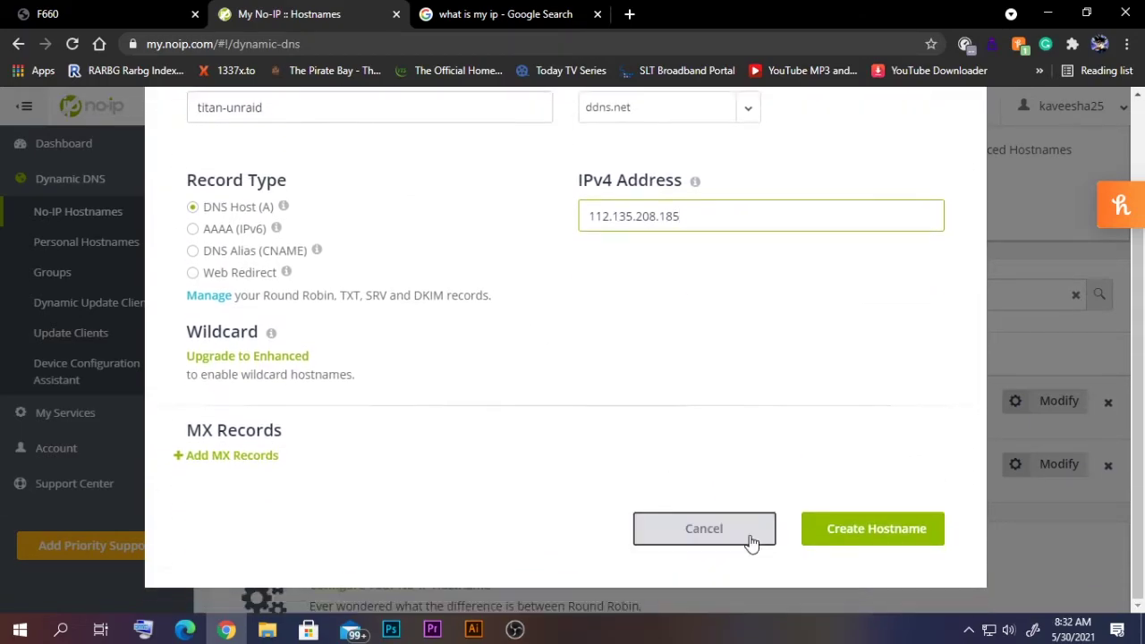
{"action": "left_click", "coordinate": [869, 542]}
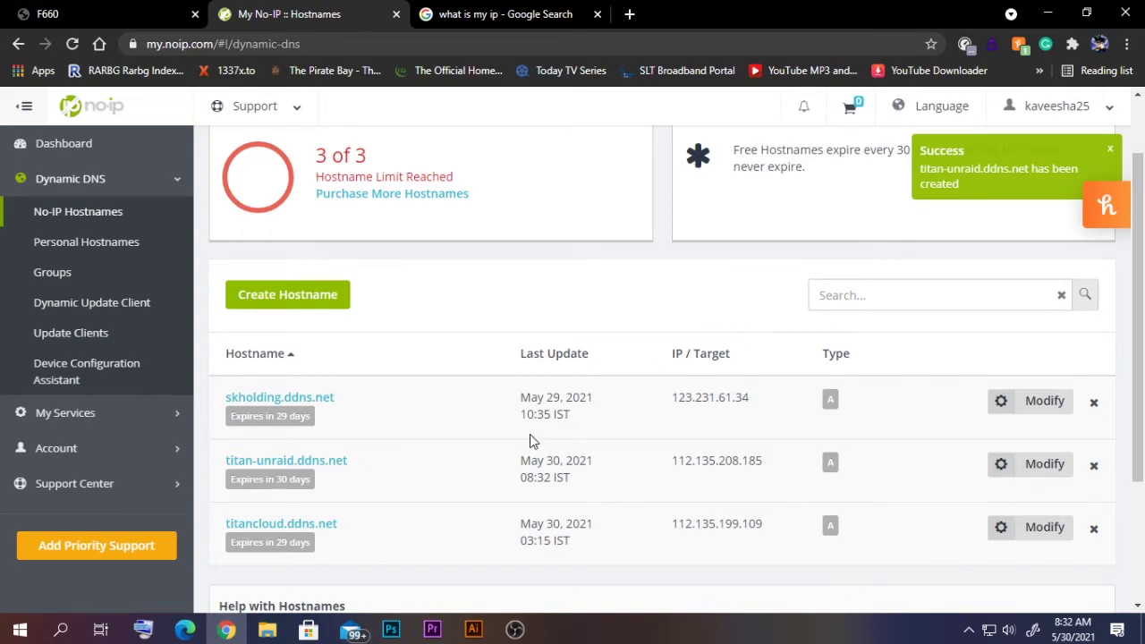
Step: Select the hostname titan-unraid.ddns.net in the No-IP list and switch back to the router's DDNS settings
{"action": "left_click_drag", "start_coordinate": [373, 469], "coordinate": [225, 467]}
{"action": "right_click", "coordinate": [258, 469]}
{"action": "left_click", "coordinate": [289, 478]}
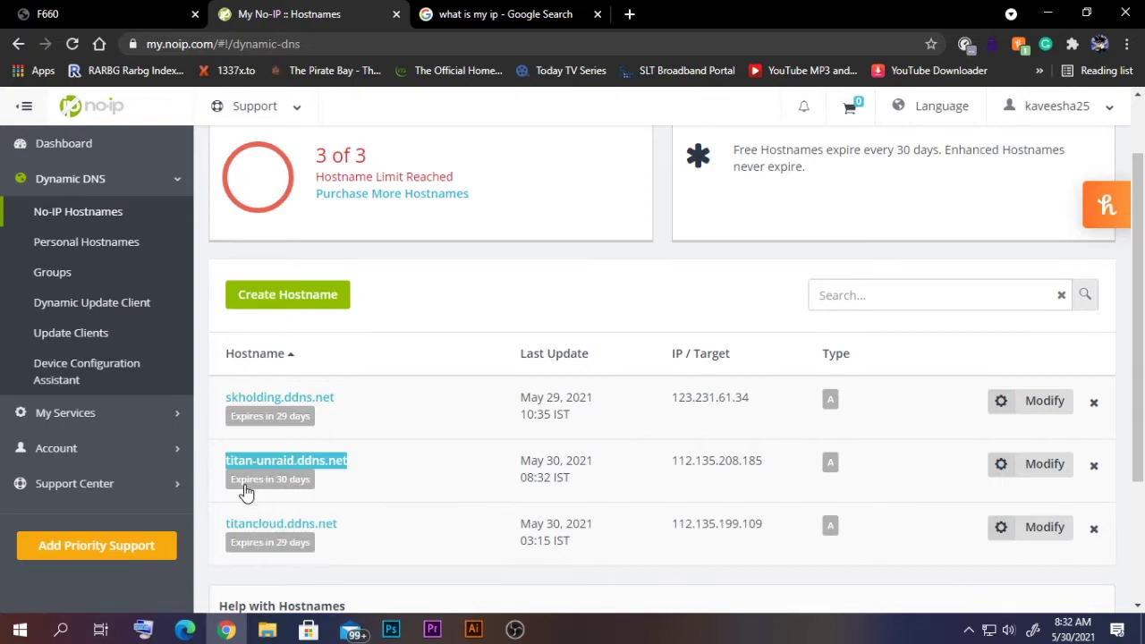
{"action": "right_click", "coordinate": [340, 466]}
{"action": "left_click", "coordinate": [347, 476]}
{"action": "left_click", "coordinate": [148, 11]}
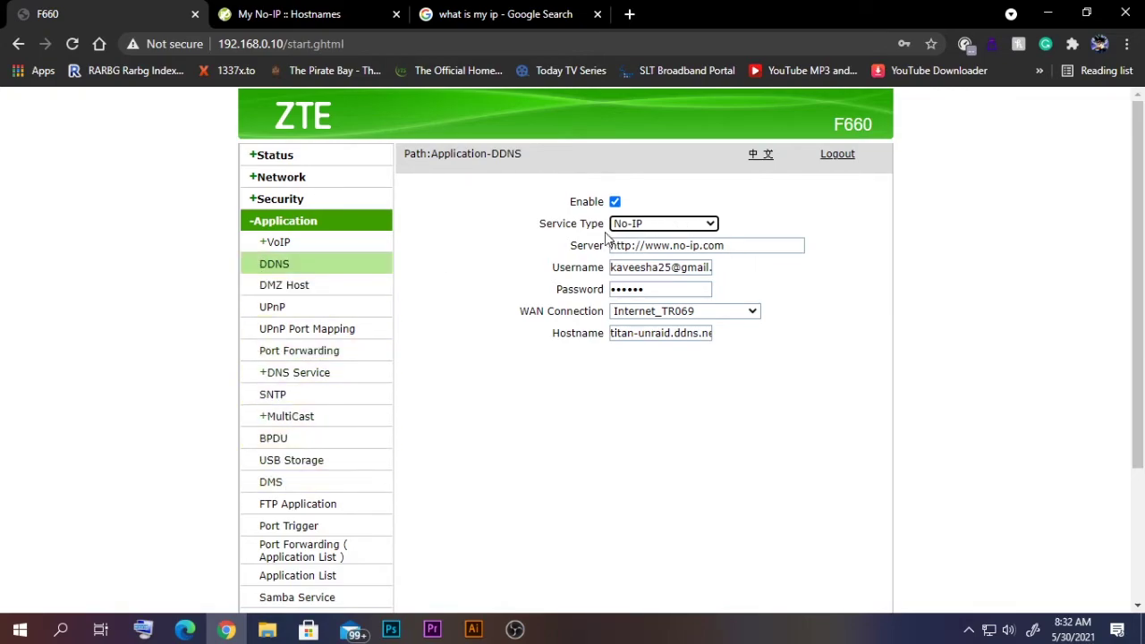
Step: Review the router's DDNS fields: service type No-IP, server address, account username, password and hostname
{"action": "left_click", "coordinate": [647, 231]}
{"action": "left_click", "coordinate": [633, 282]}
{"action": "left_click_drag", "start_coordinate": [731, 245], "coordinate": [617, 260]}
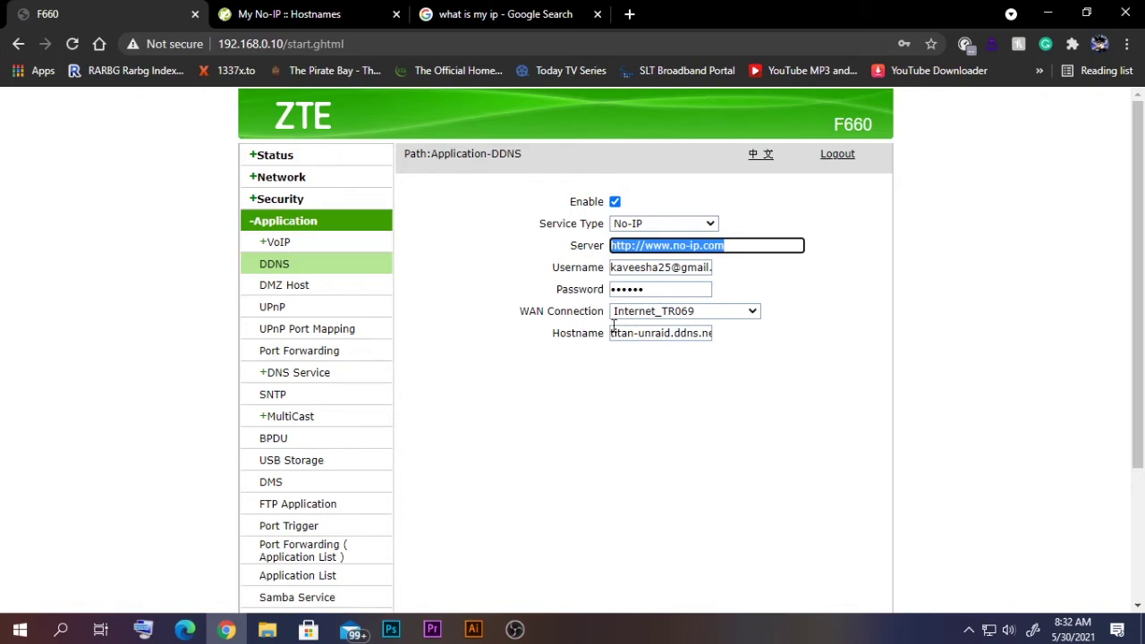
{"action": "left_click_drag", "start_coordinate": [612, 268], "coordinate": [742, 283]}
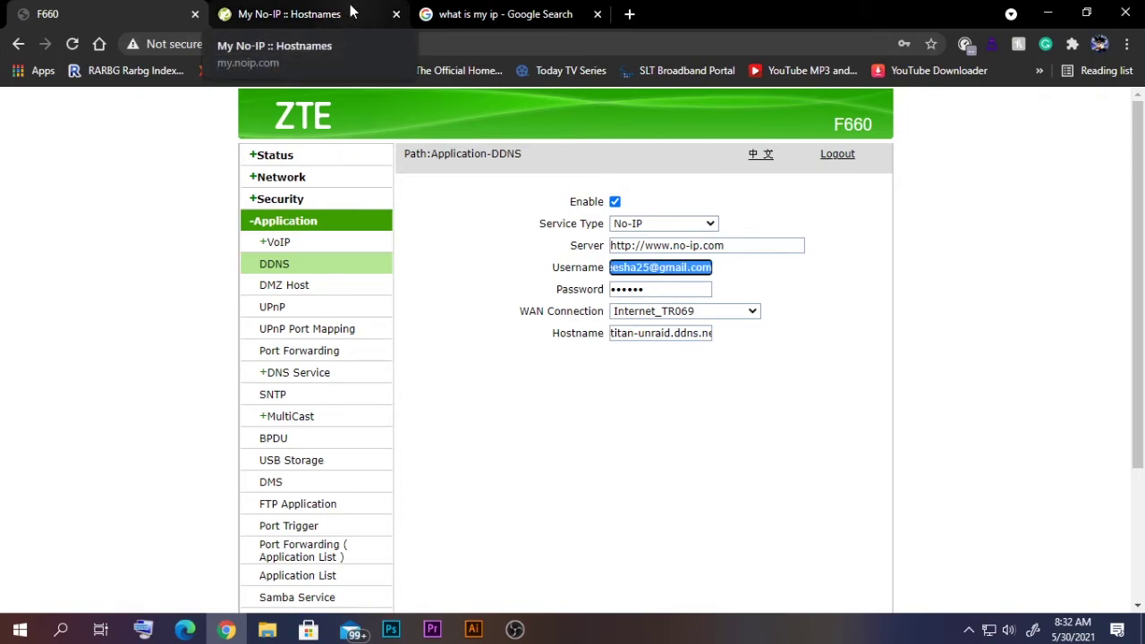
{"action": "left_click", "coordinate": [663, 268]}
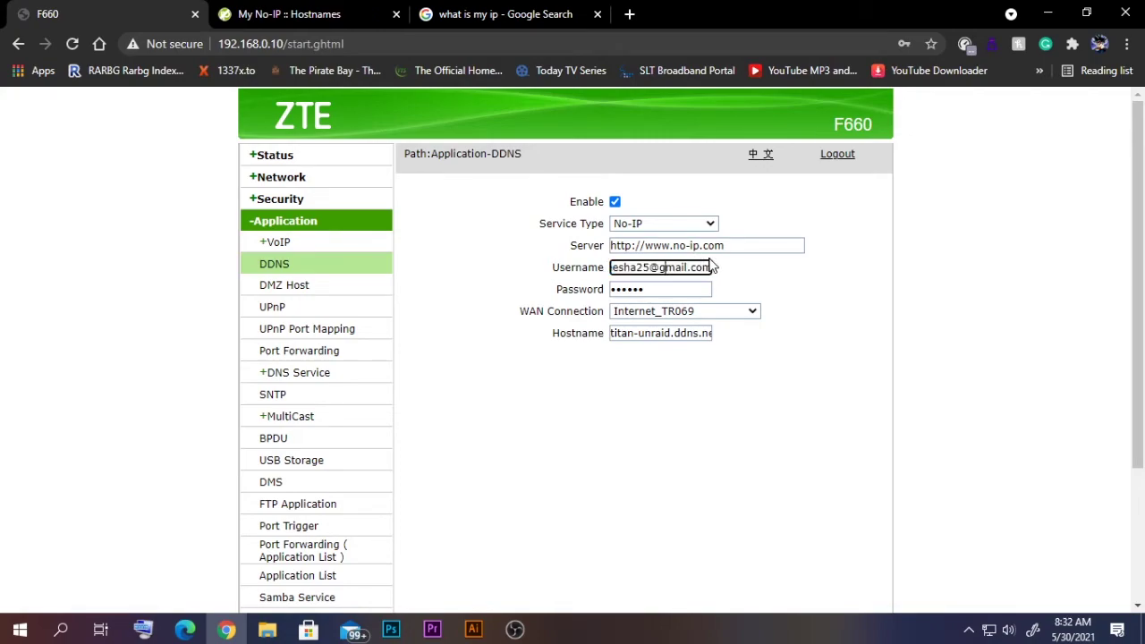
{"action": "left_click", "coordinate": [659, 291]}
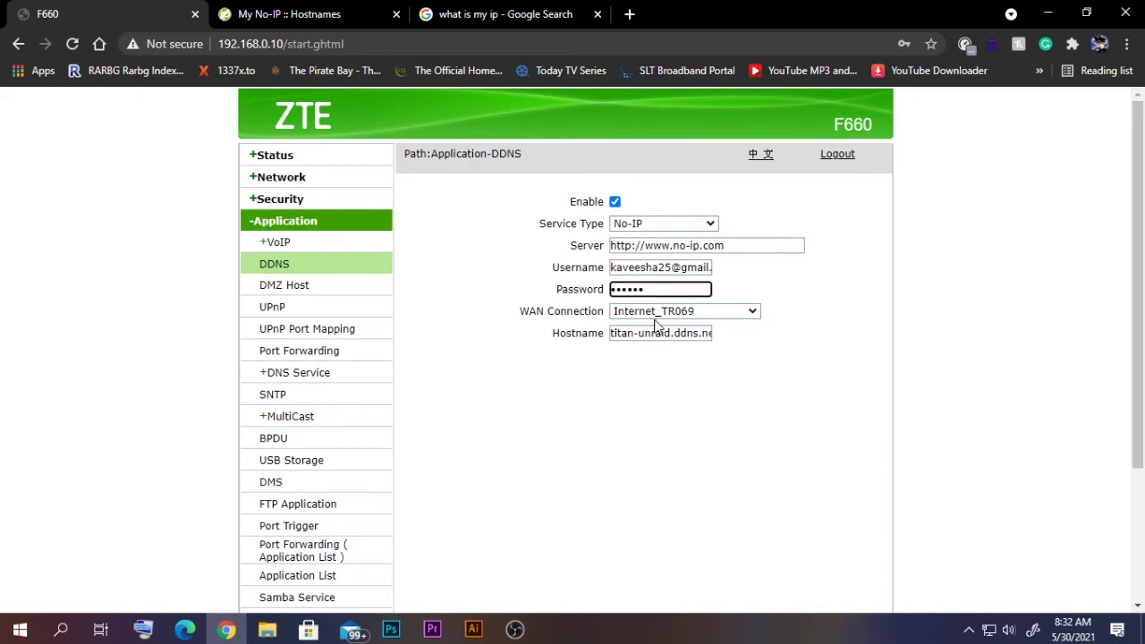
{"action": "left_click", "coordinate": [610, 333]}
{"action": "left_click_drag", "start_coordinate": [609, 333], "coordinate": [798, 343]}
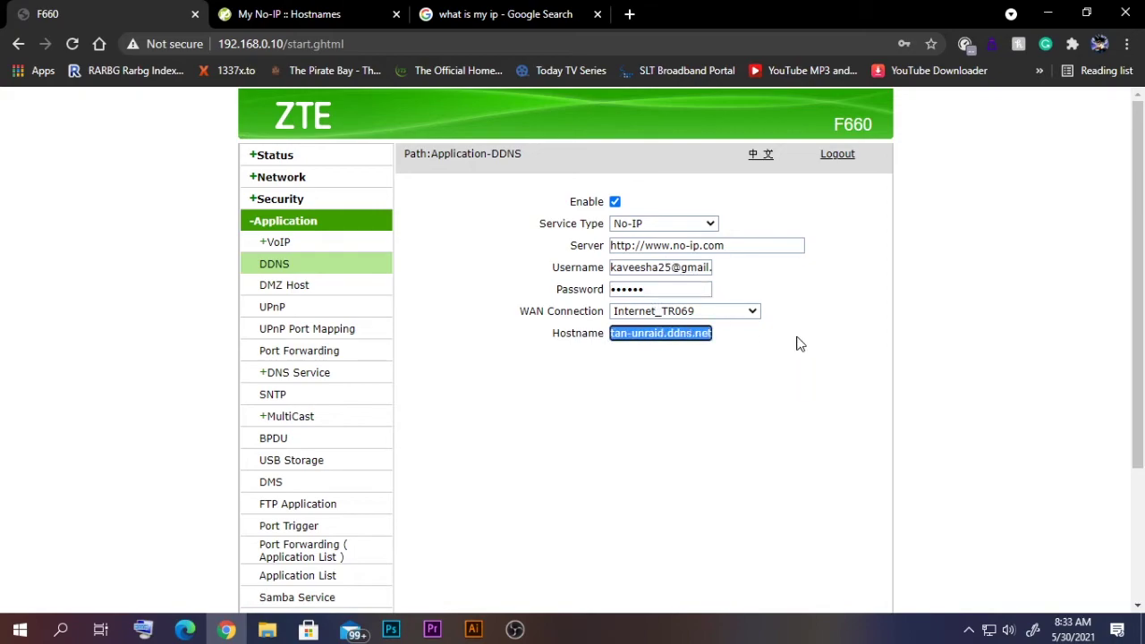
{"action": "key", "text": "Right"}
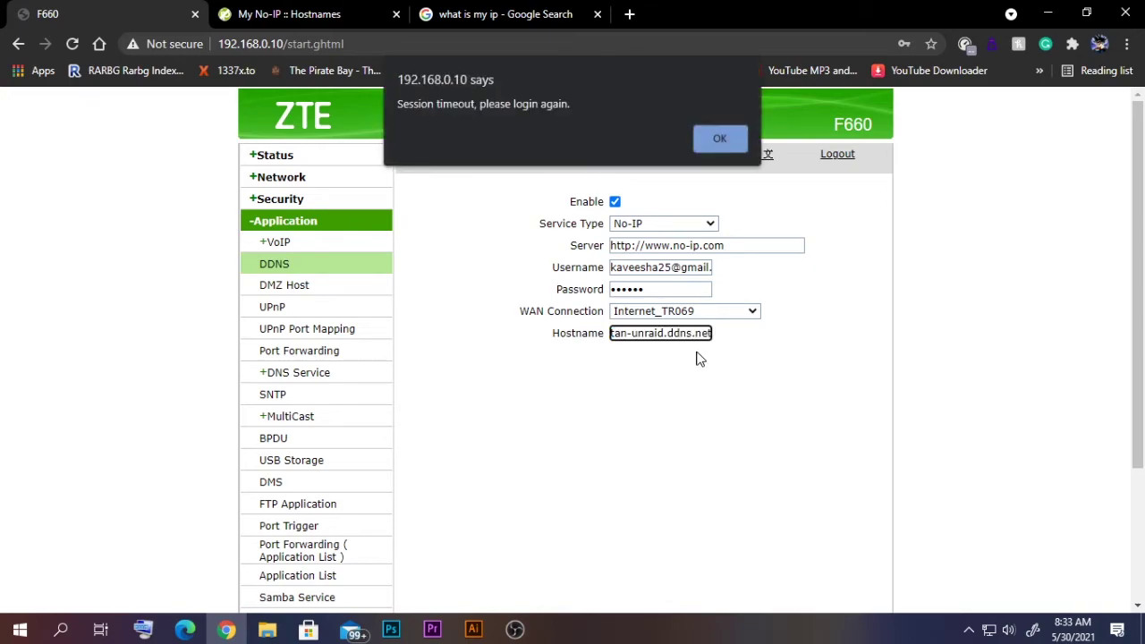
Step: Dismiss the session timeout message and log in to the router again with the saved username and password
{"action": "left_click", "coordinate": [703, 140]}
{"action": "left_click", "coordinate": [547, 256]}
{"action": "left_click", "coordinate": [556, 292]}
{"action": "left_click", "coordinate": [655, 285]}
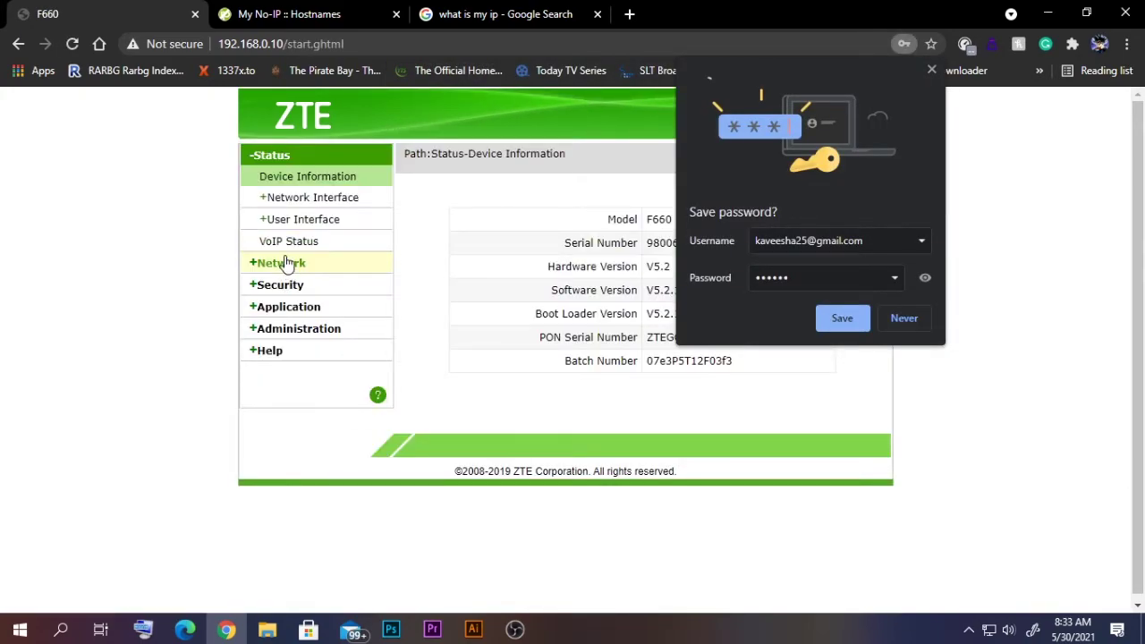
Step: Reopen the router's DDNS application settings and dismiss the browser's offer to save the password
{"action": "left_click", "coordinate": [279, 308]}
{"action": "left_click", "coordinate": [283, 461]}
{"action": "left_click", "coordinate": [931, 70]}
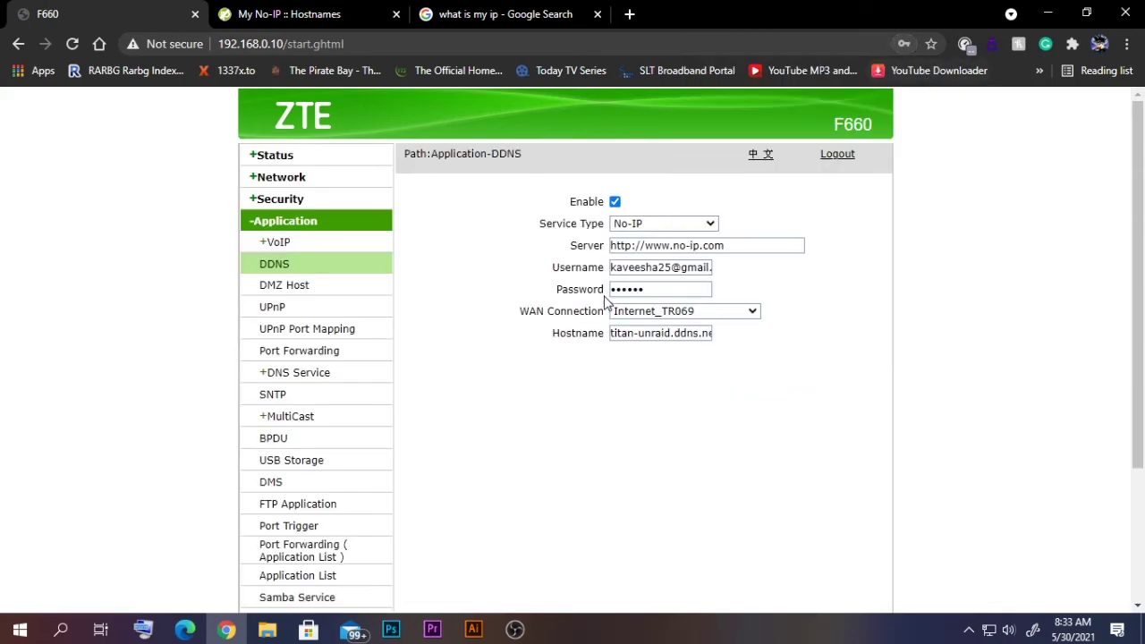
Step: Check the account username and the hostname titan-unraid.ddns.net, and submit the router's DDNS settings
{"action": "left_click_drag", "start_coordinate": [614, 267], "coordinate": [740, 280]}
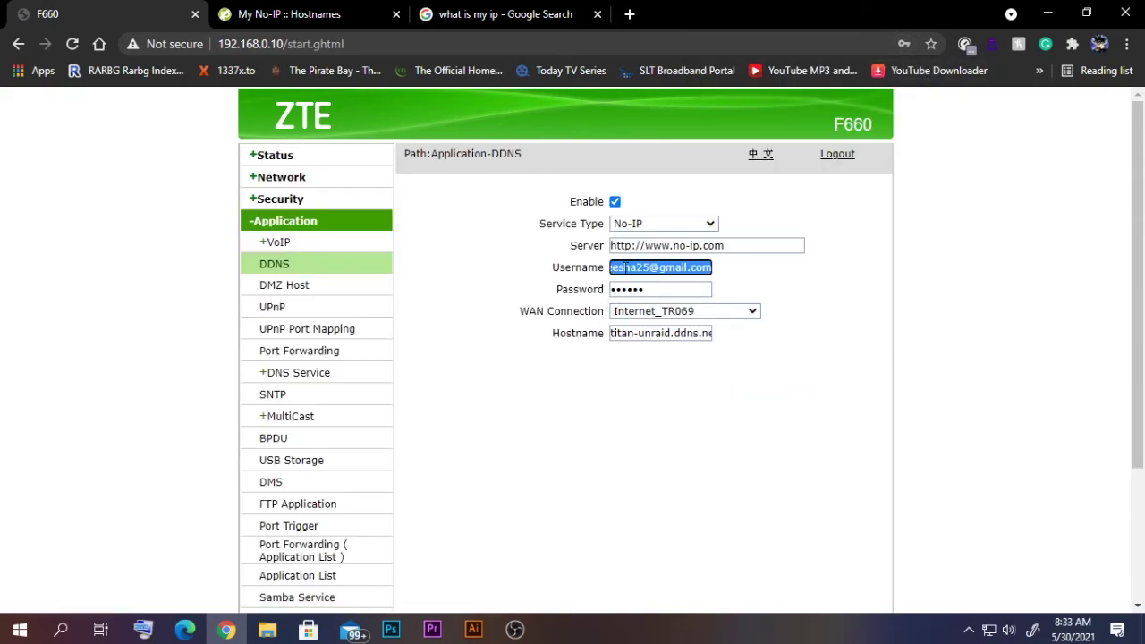
{"action": "left_click", "coordinate": [608, 345]}
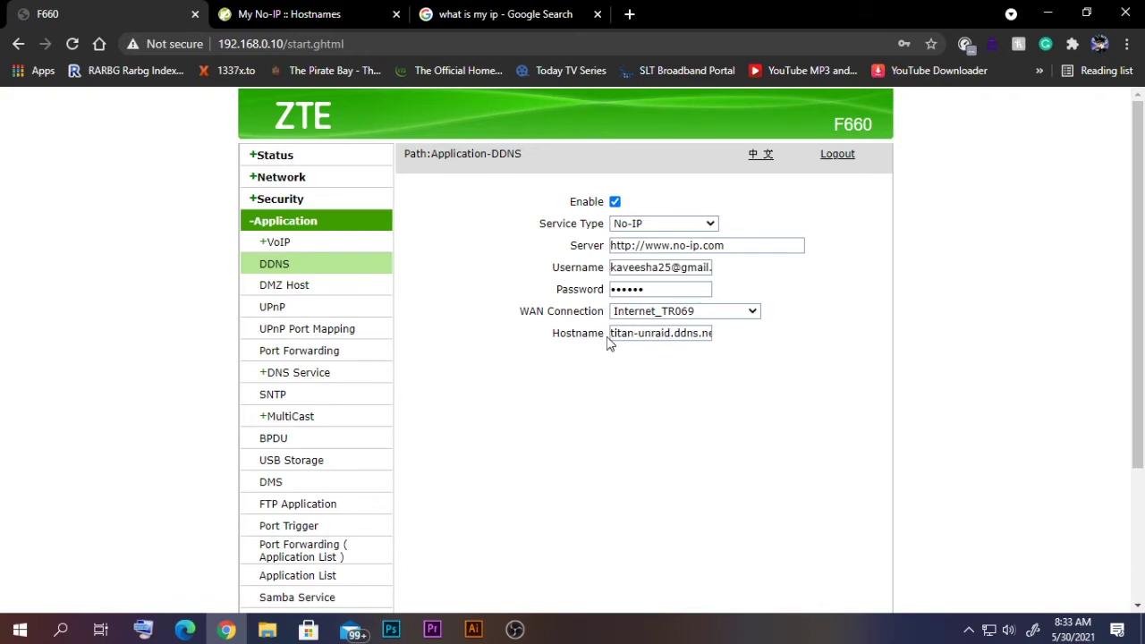
{"action": "left_click_drag", "start_coordinate": [611, 336], "coordinate": [742, 343]}
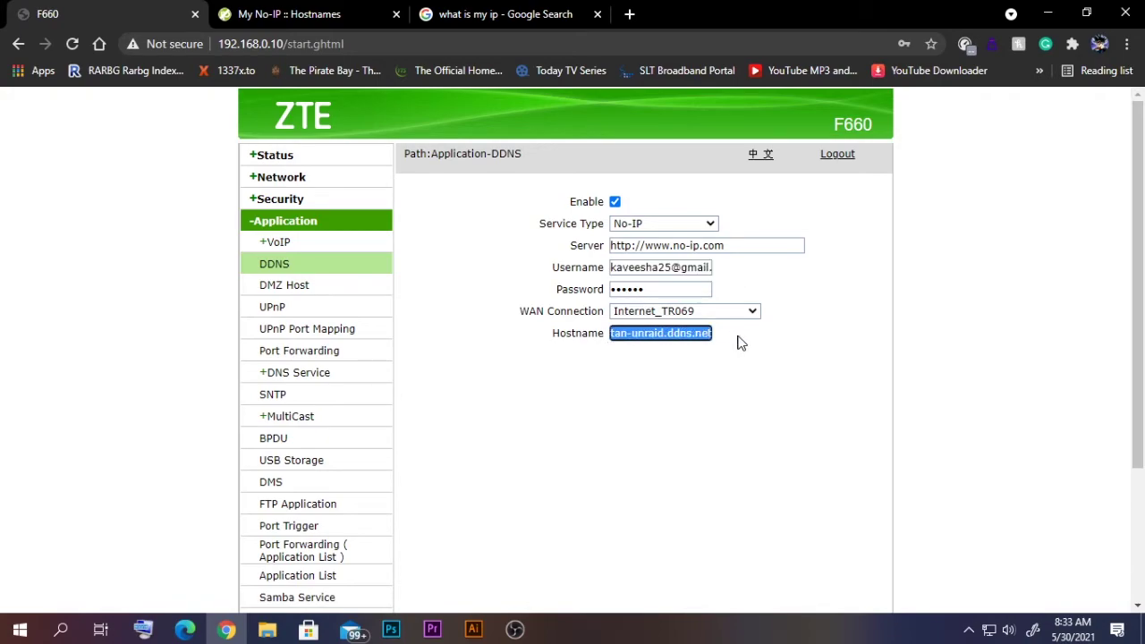
{"action": "right_click", "coordinate": [669, 336]}
{"action": "left_click", "coordinate": [724, 397]}
{"action": "left_click", "coordinate": [706, 405]}
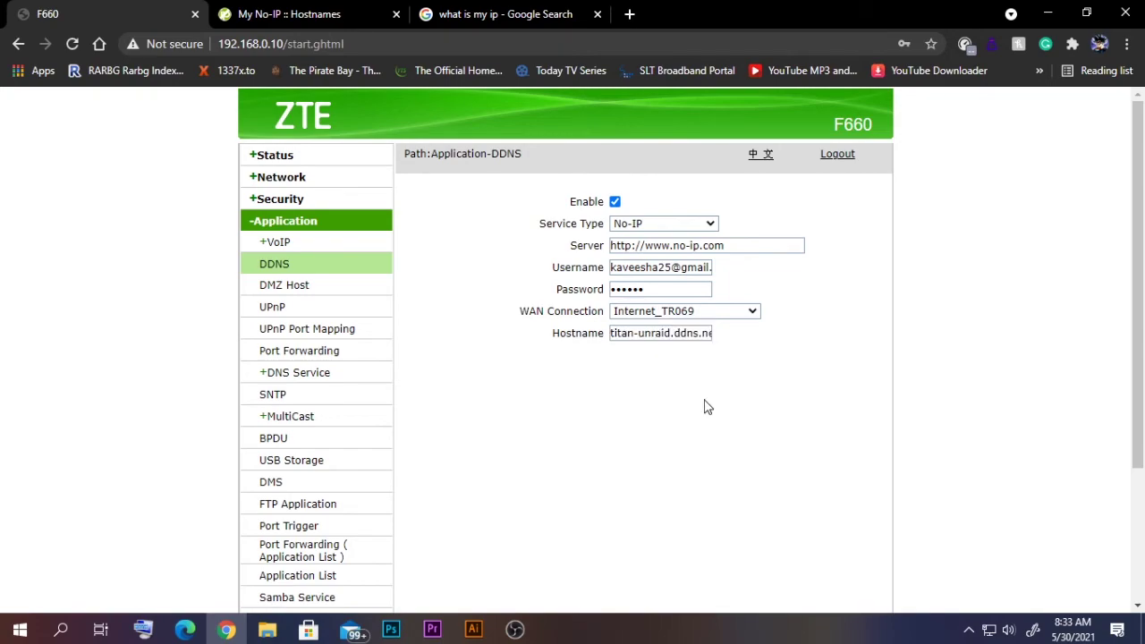
{"action": "scroll", "coordinate": [703, 406], "scroll_direction": "down", "scroll_amount": 1}
{"action": "scroll", "coordinate": [685, 356], "scroll_direction": "down", "scroll_amount": 1}
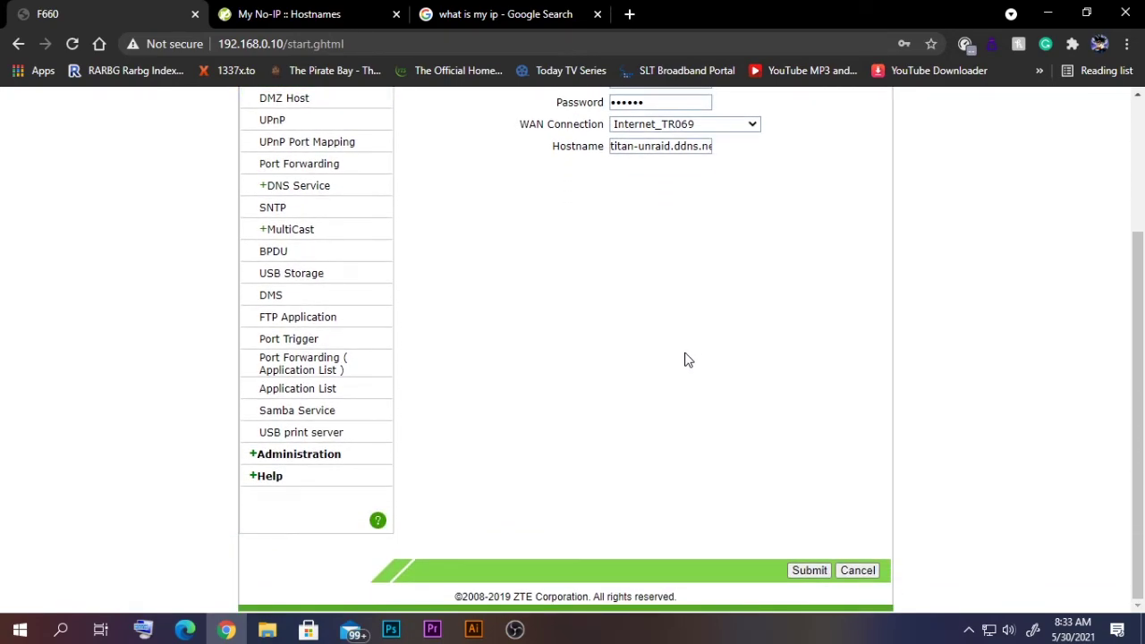
{"action": "left_click", "coordinate": [803, 573]}
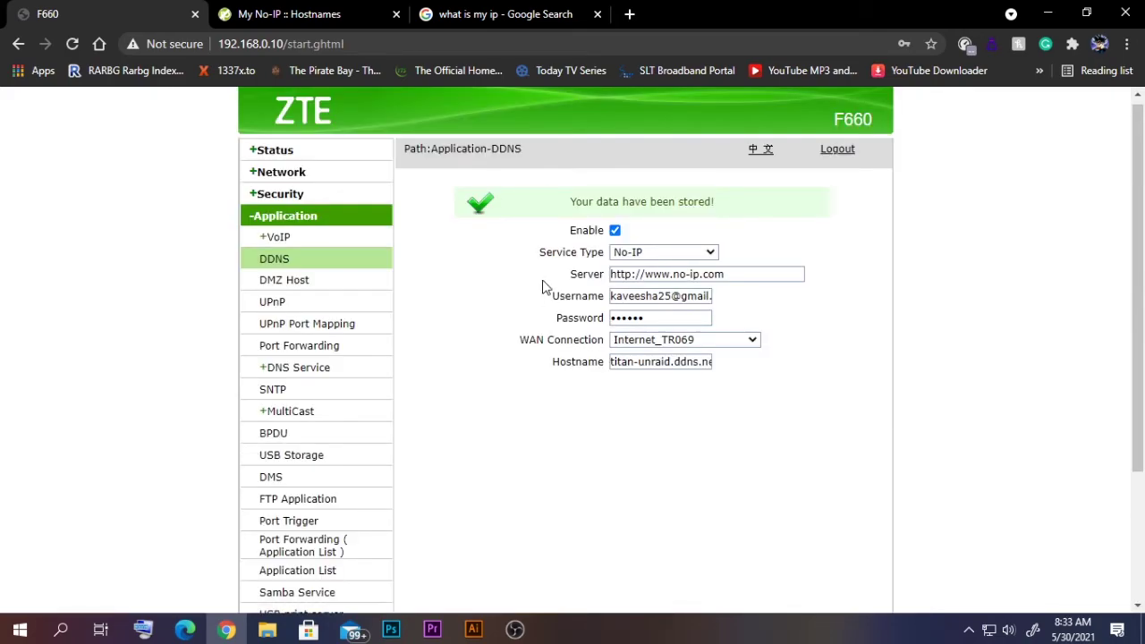
Step: Return to the No-IP hostnames list and check the IP target of titan-unraid.ddns.net
{"action": "left_click", "coordinate": [304, 16]}
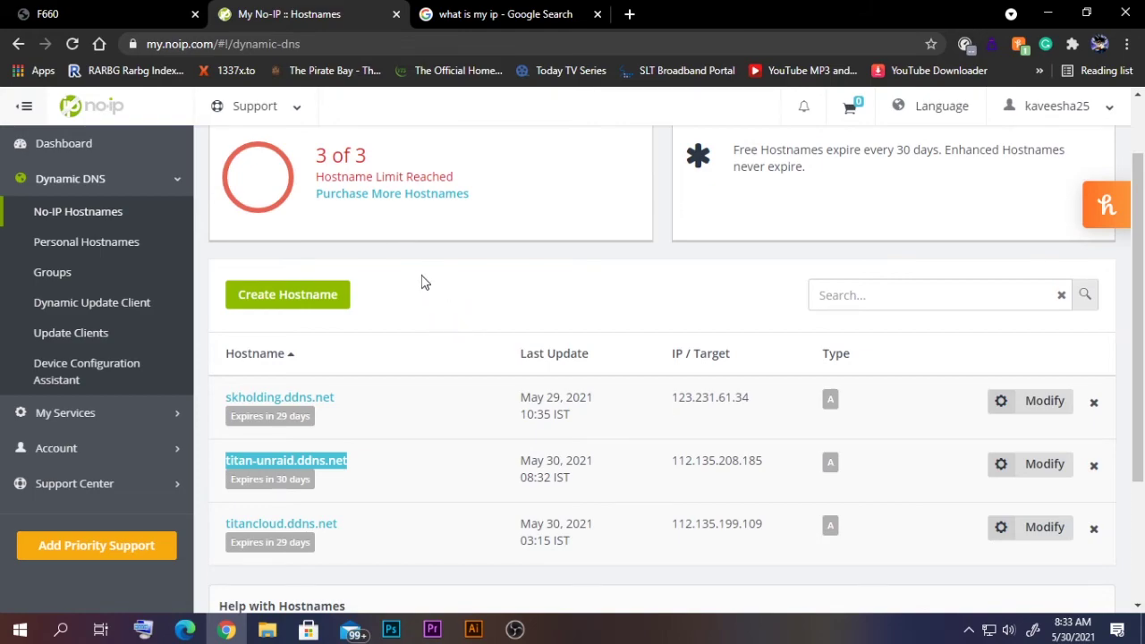
{"action": "left_click", "coordinate": [704, 473]}
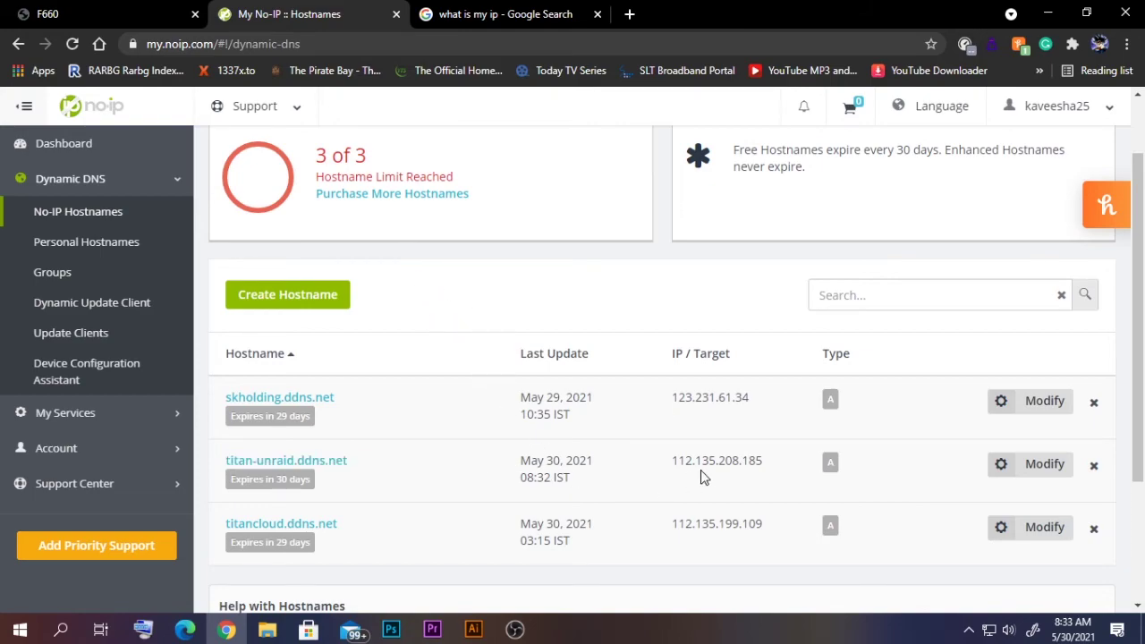